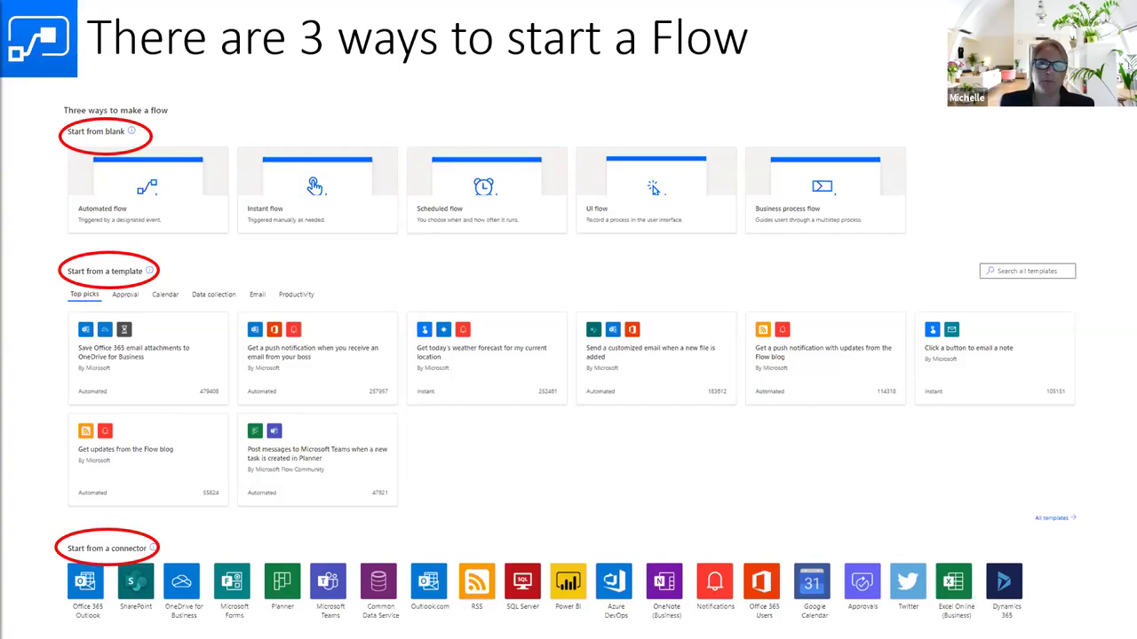
pyautogui.press('Right')
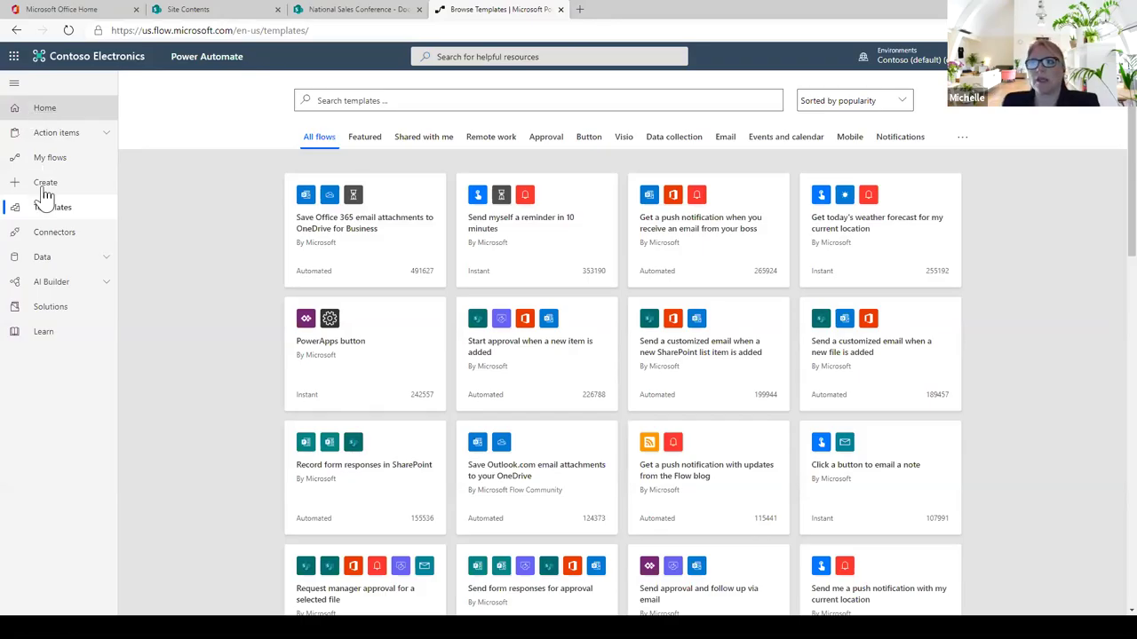
# - Open the list of supported connectors and browse the popular, recently added and all-connectors sections
pyautogui.click(52, 235)
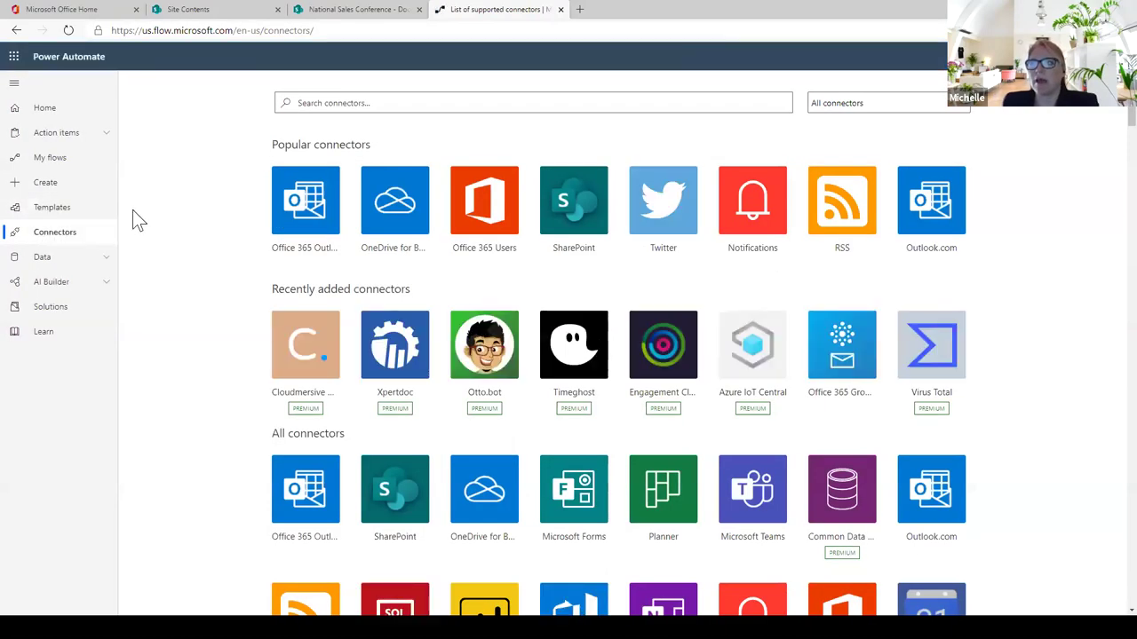
pyautogui.scroll(-5, 132, 213)
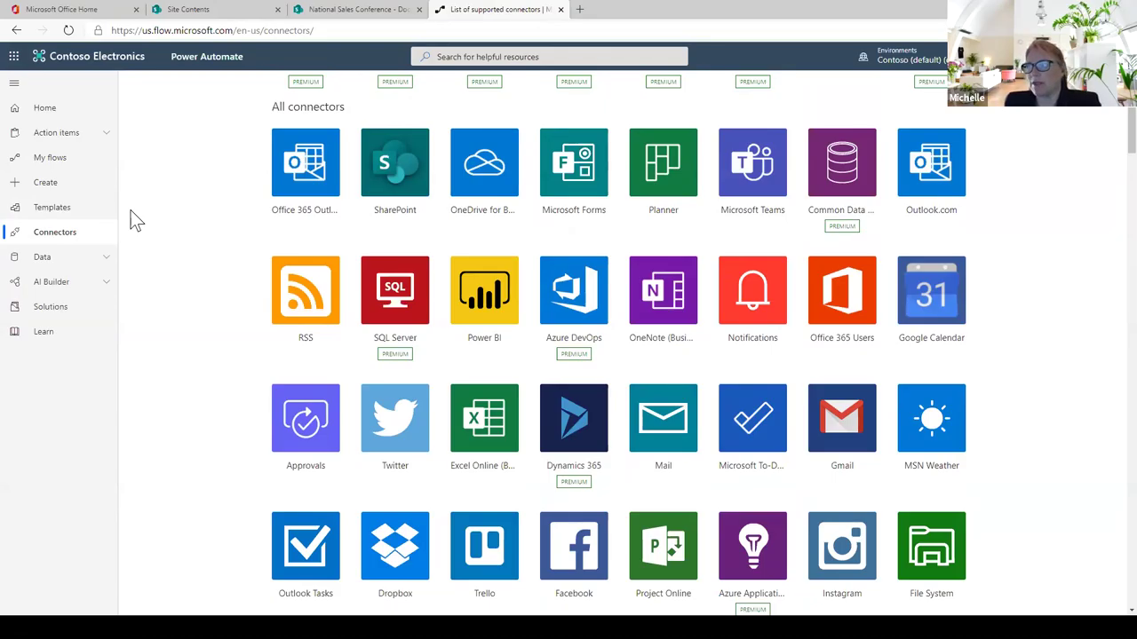
pyautogui.scroll(-3, 135, 220)
pyautogui.scroll(6, 135, 220)
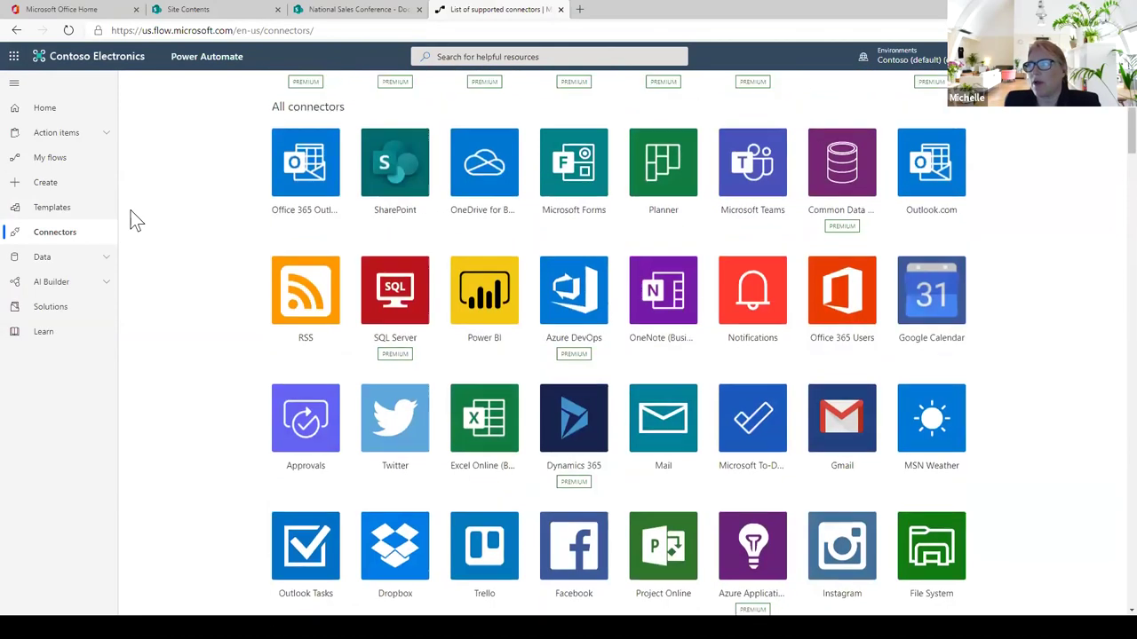
# - Search the connectors for "service now"
pyautogui.click(377, 101)
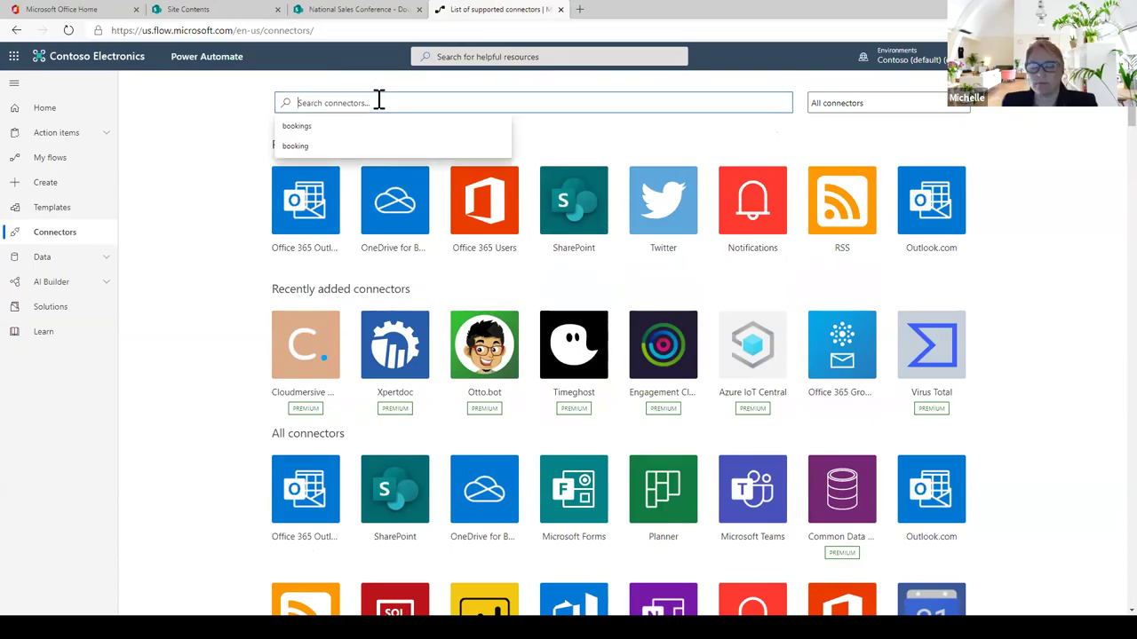
pyautogui.write('ser')
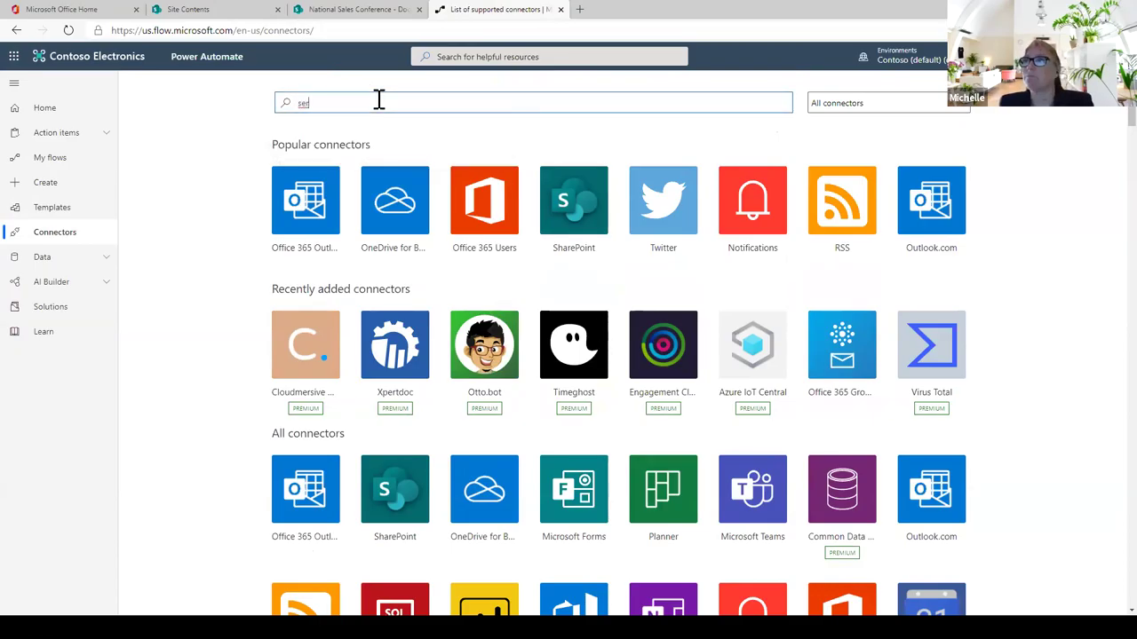
pyautogui.write('vice now')
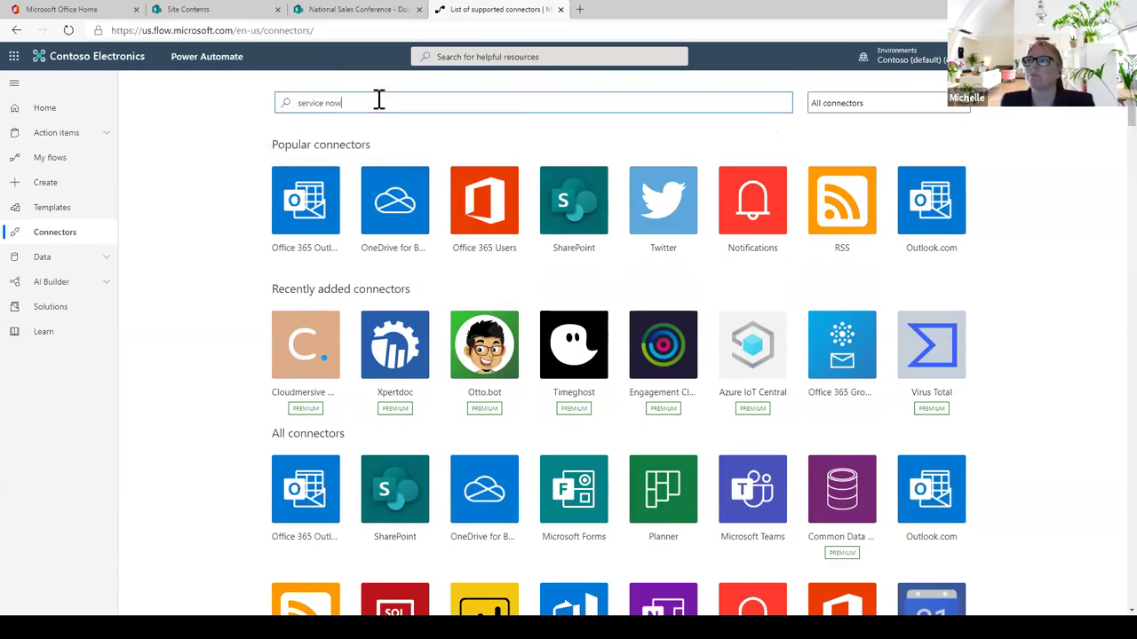
pyautogui.press('Return')
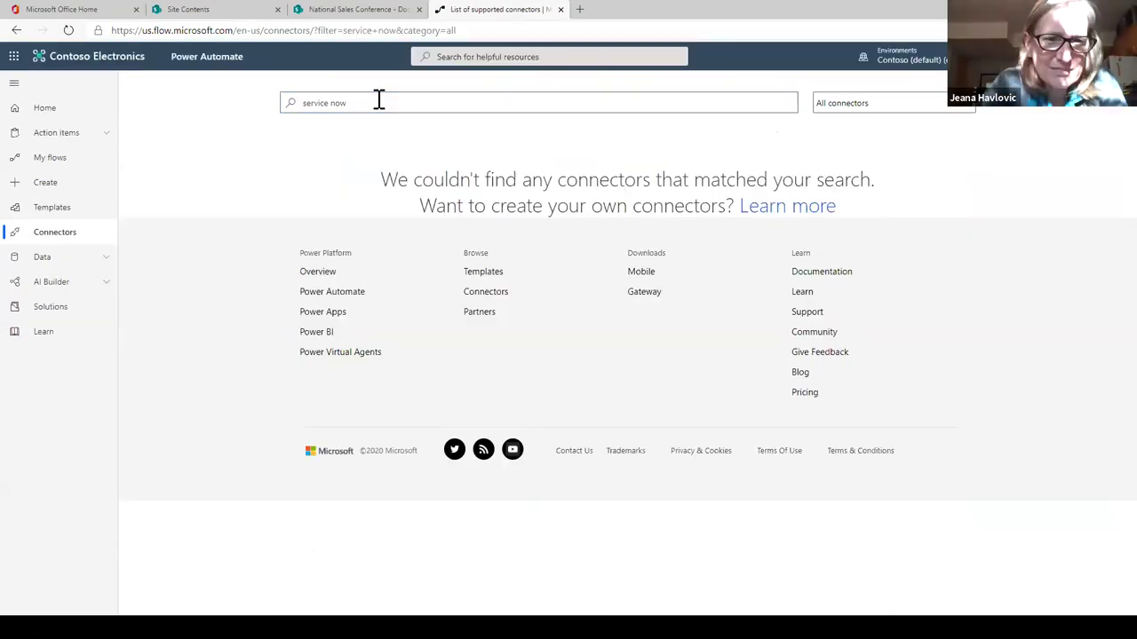
# - Shorten the connector search term to "service" and run the search again
pyautogui.press('BackSpace')
pyautogui.press('BackSpace')
pyautogui.press('BackSpace')
pyautogui.press('BackSpace')
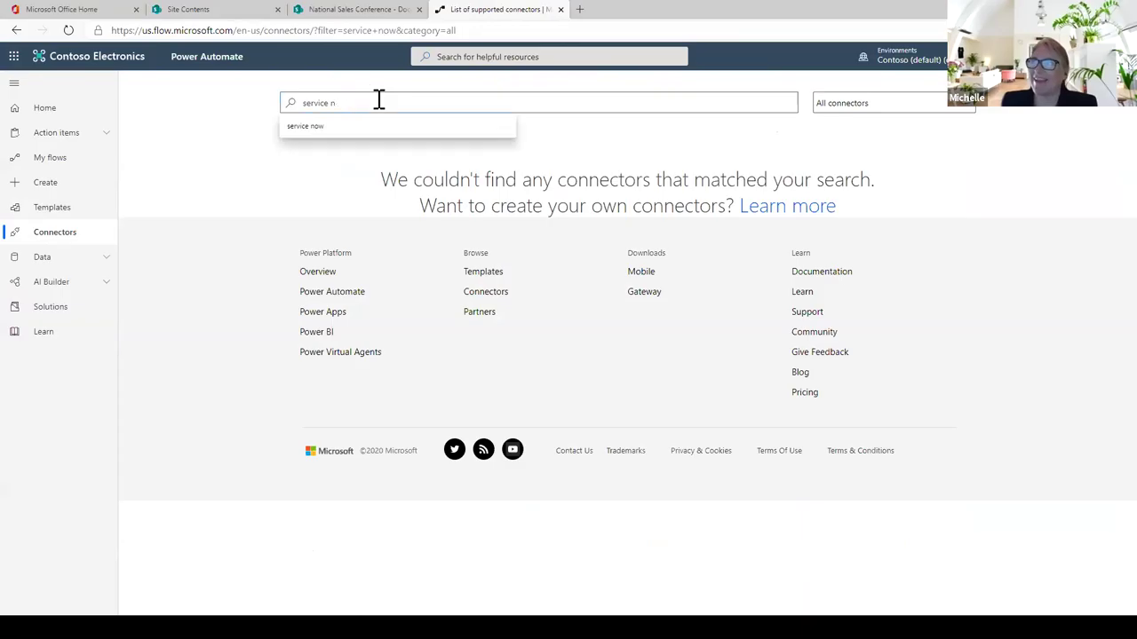
pyautogui.press('Return')
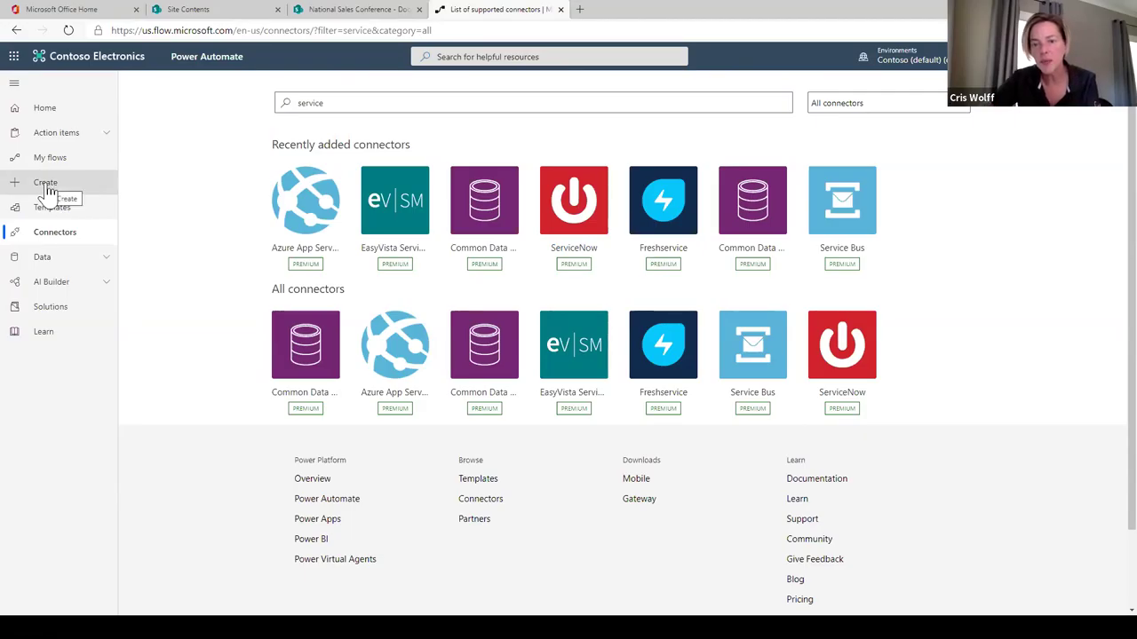
# - Return to the unfiltered connector list and search it for "ultipro"
pyautogui.click(48, 189)
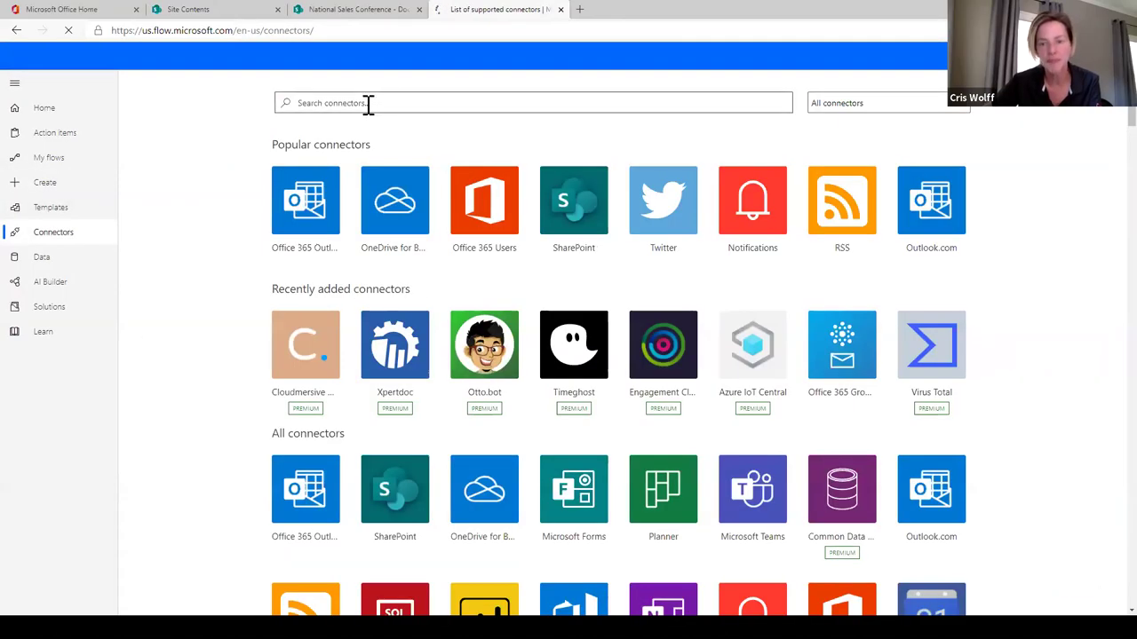
pyautogui.click(368, 103)
pyautogui.write('ultipr')
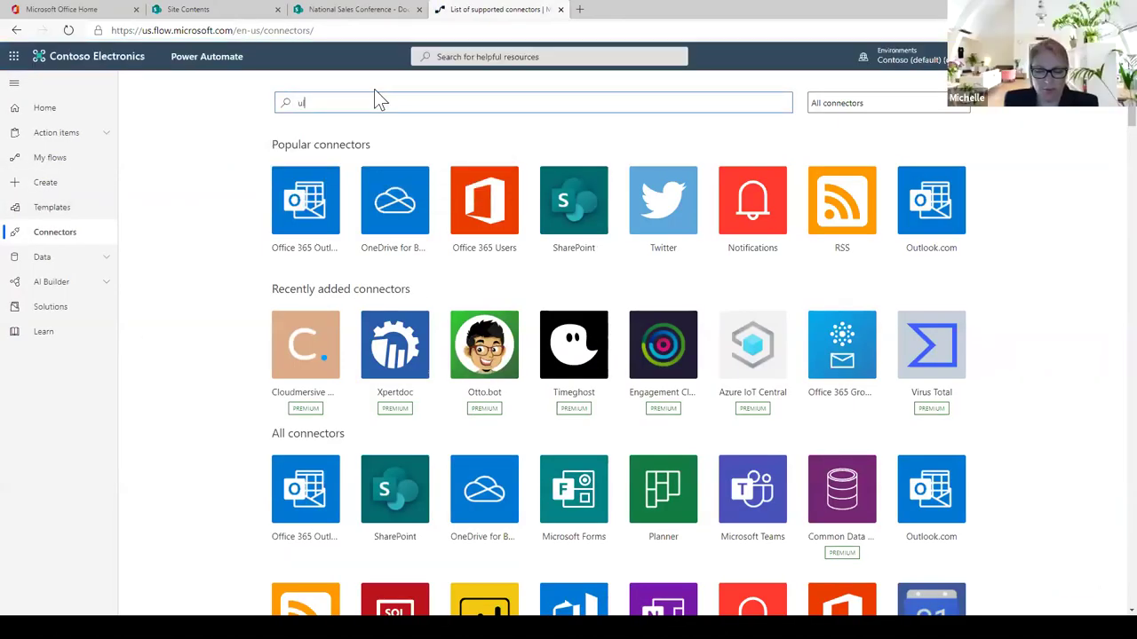
pyautogui.write('o')
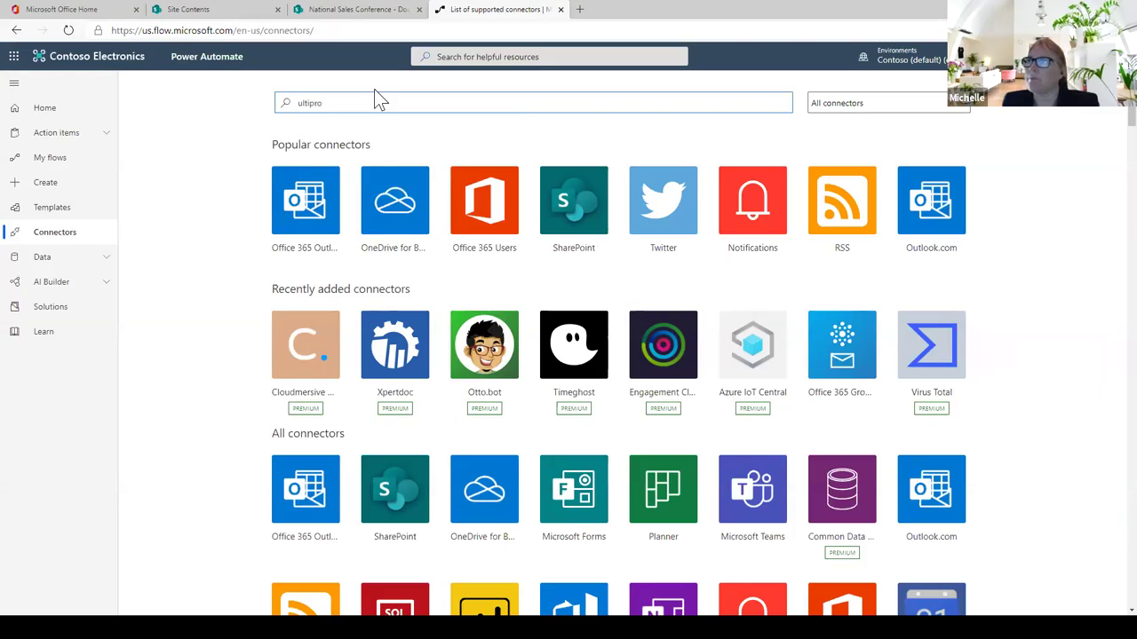
pyautogui.press('Return')
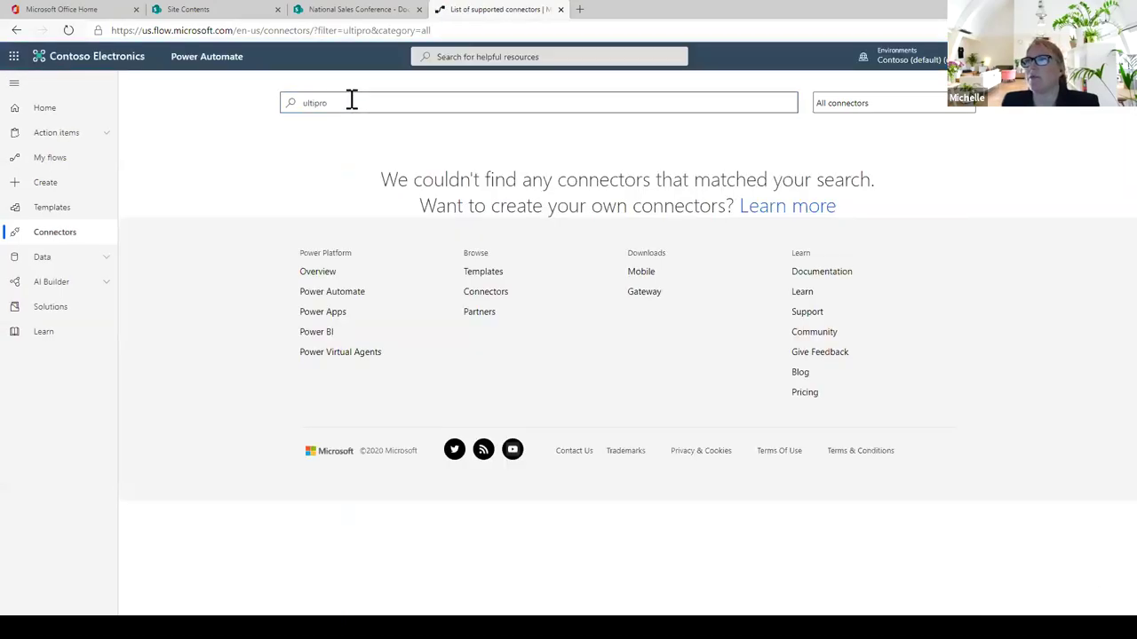
# - Clear the "ultipro" search term and reload the full list of connectors
pyautogui.click(352, 100)
pyautogui.press('BackSpace')
pyautogui.press('BackSpace')
pyautogui.press('BackSpace')
pyautogui.press('BackSpace')
pyautogui.press('BackSpace')
pyautogui.press('BackSpace')
pyautogui.press('BackSpace')
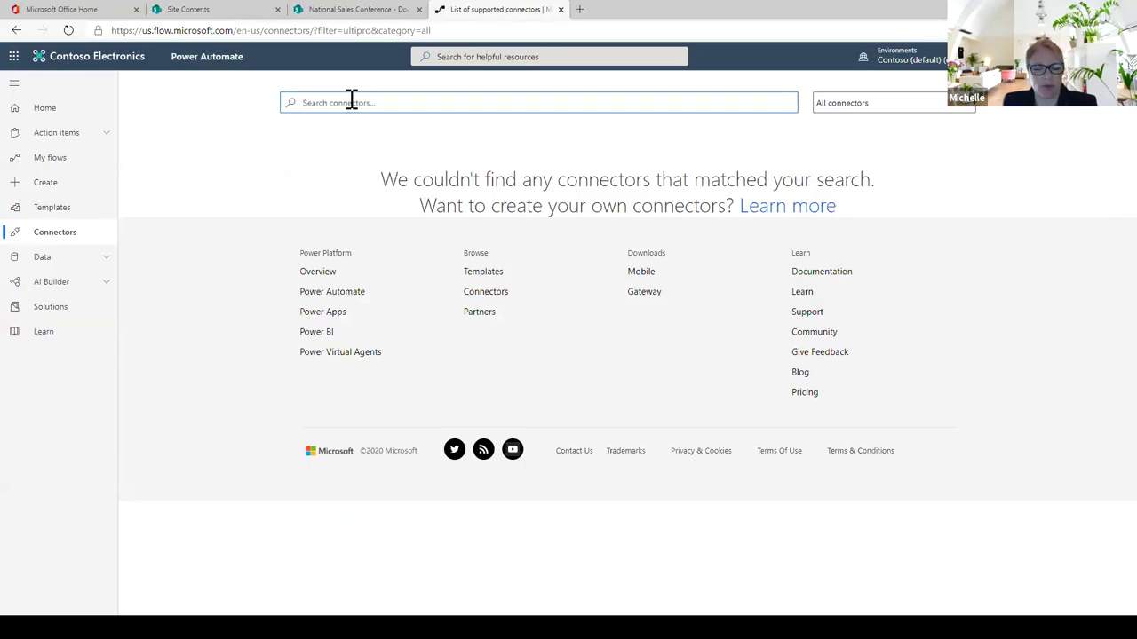
pyautogui.write('a')
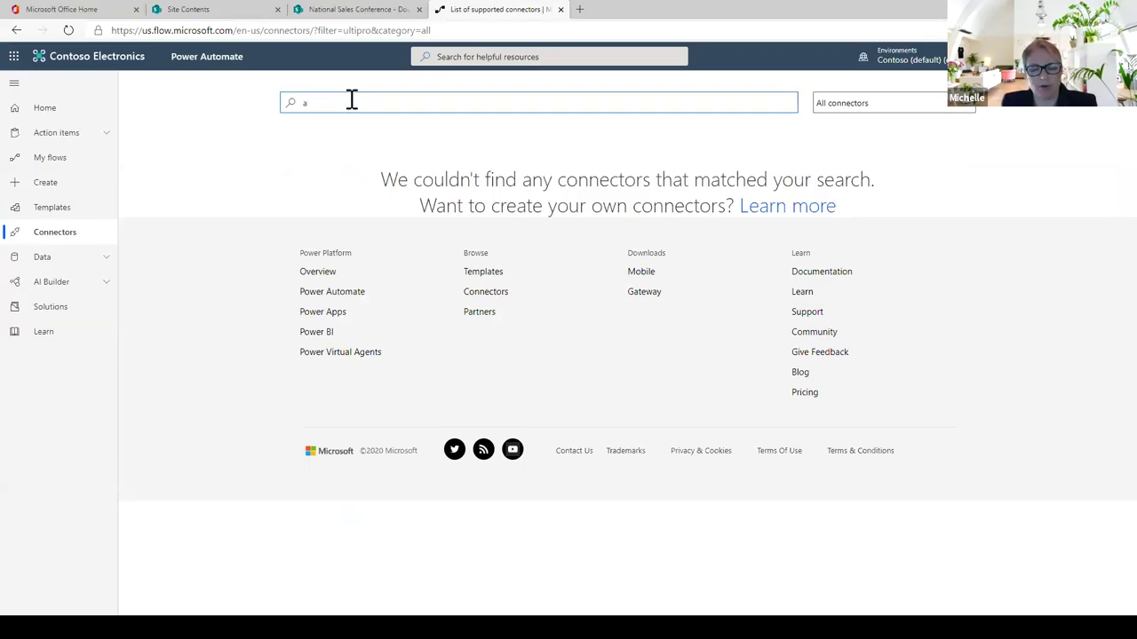
pyautogui.press('BackSpace')
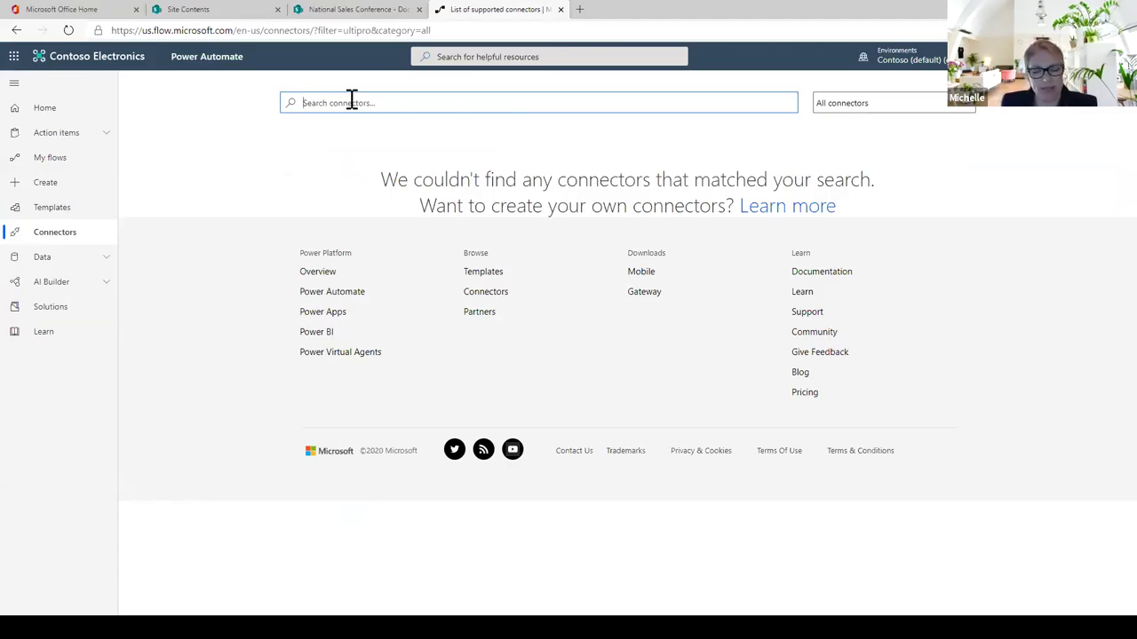
pyautogui.write('a')
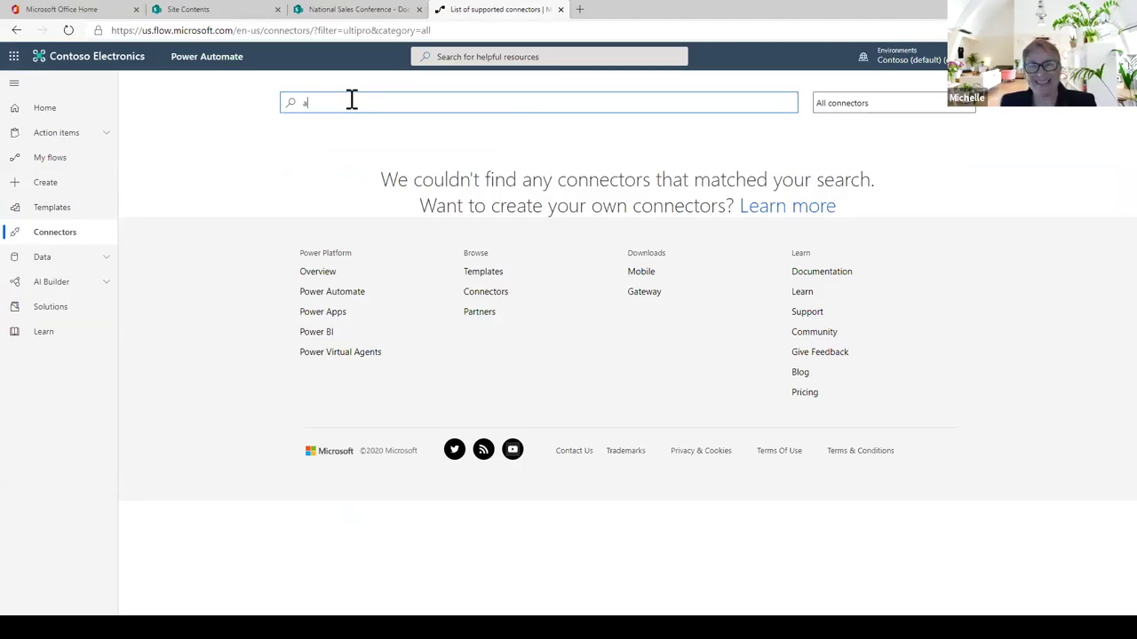
pyautogui.press('BackSpace')
pyautogui.click(44, 238)
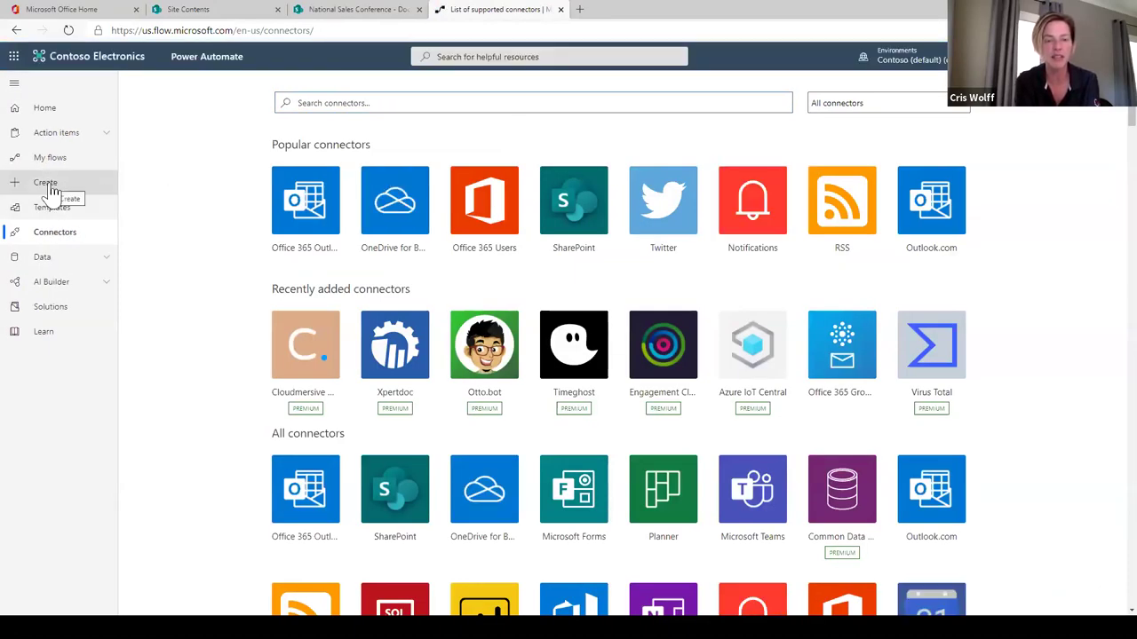
# - Open the flow creation page and look through the Remote work templates and the connectors offered as starting points
pyautogui.click(52, 189)
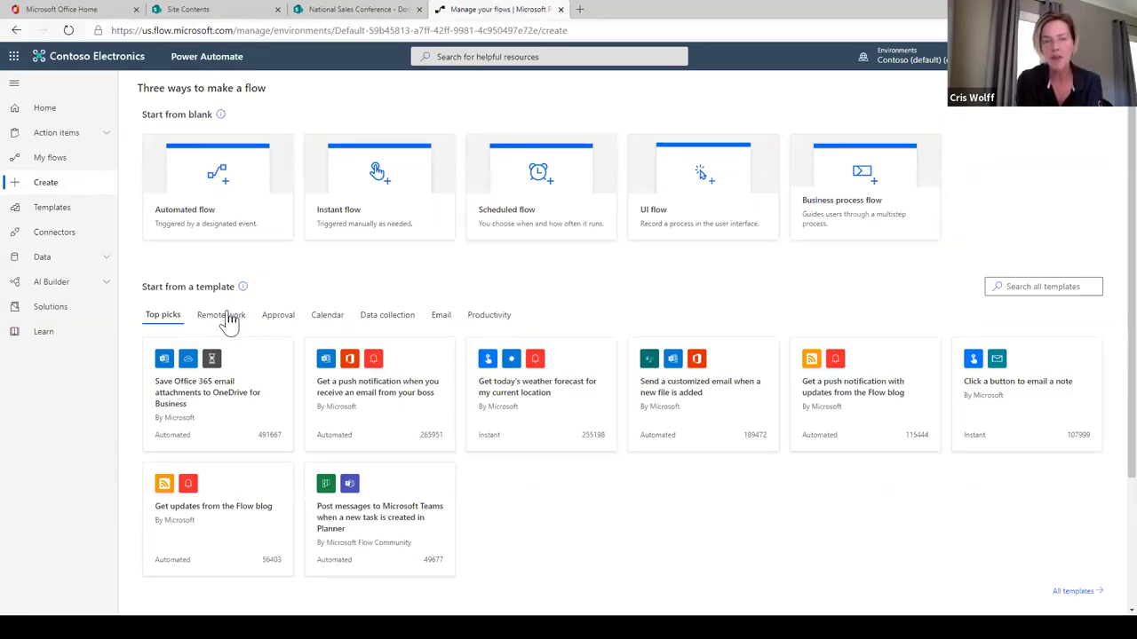
pyautogui.click(225, 318)
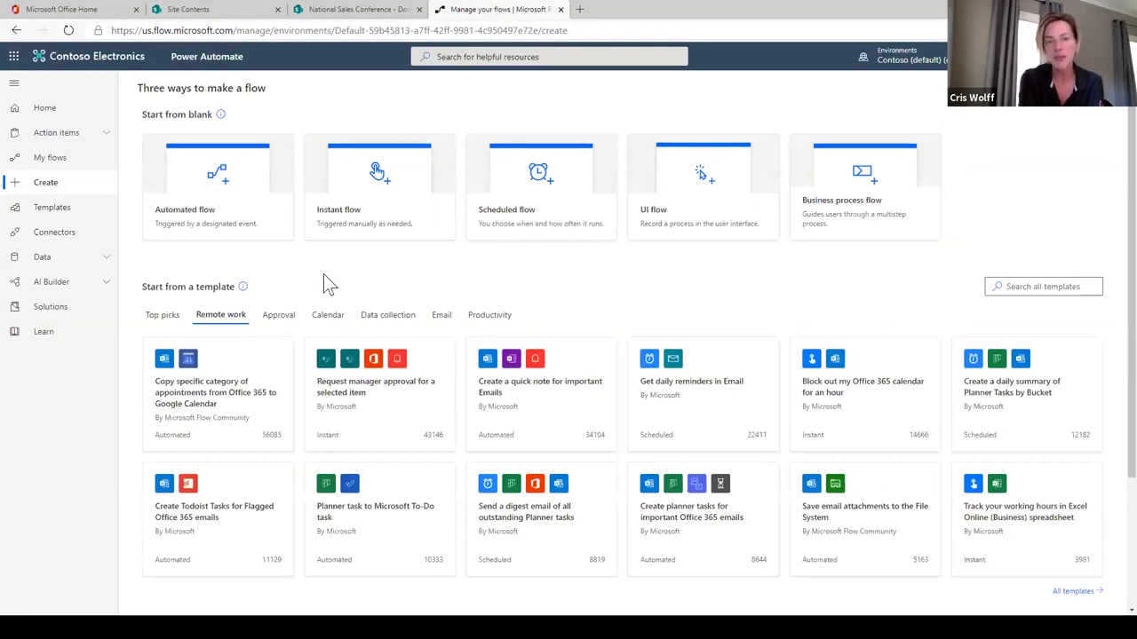
pyautogui.scroll(-1, 323, 275)
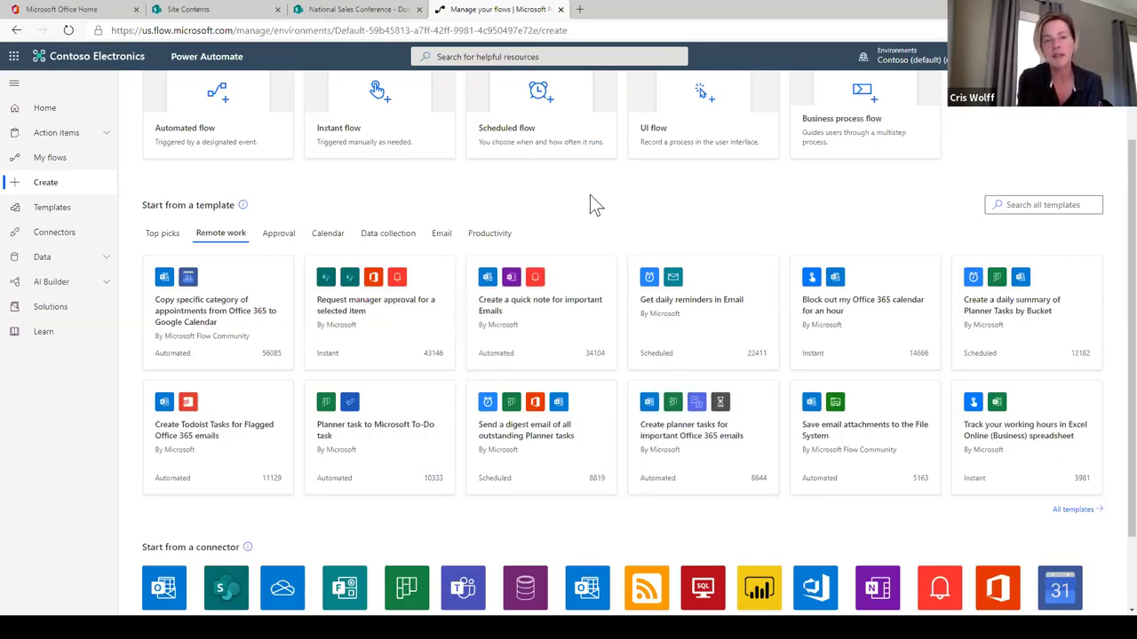
pyautogui.scroll(-2, 595, 204)
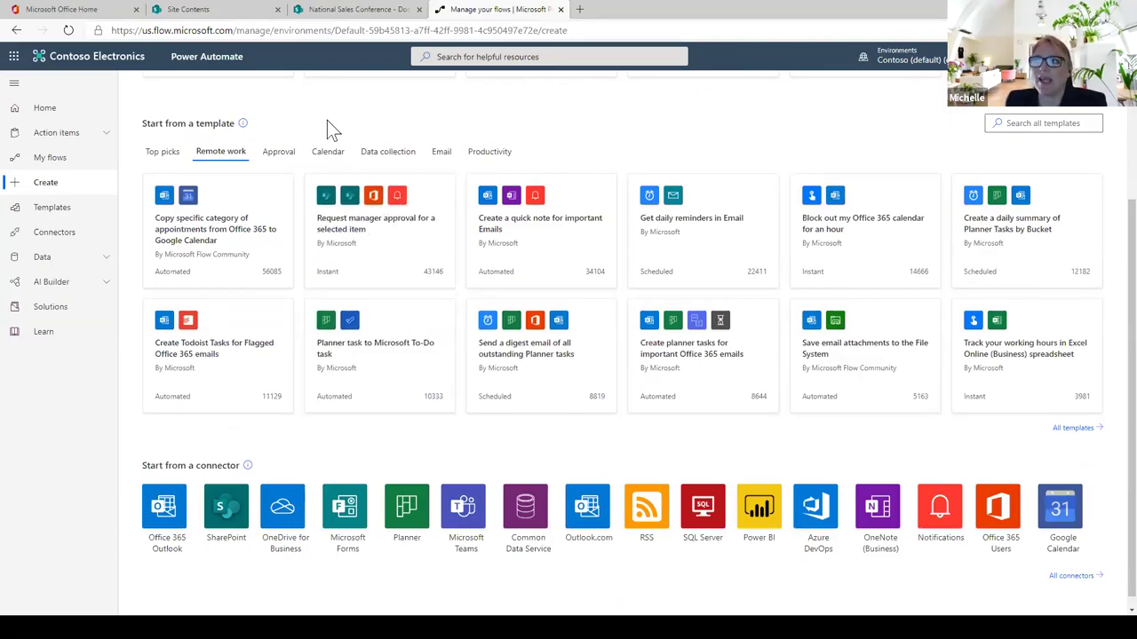
# - Review the Approval templates and the Data collection templates on the flow creation page
pyautogui.click(284, 156)
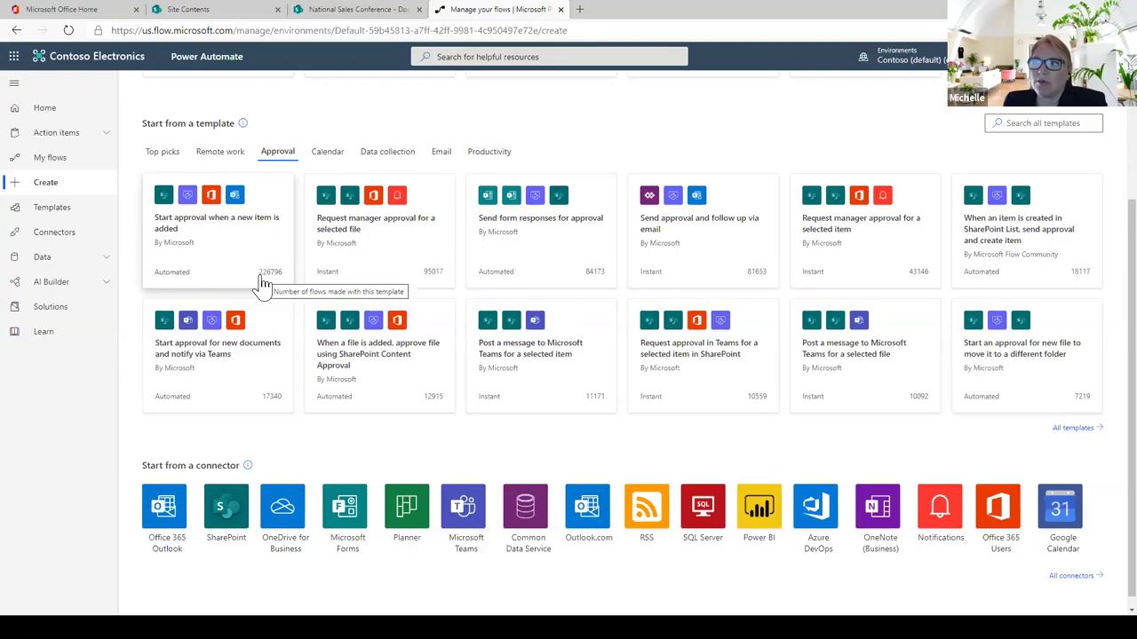
pyautogui.click(384, 152)
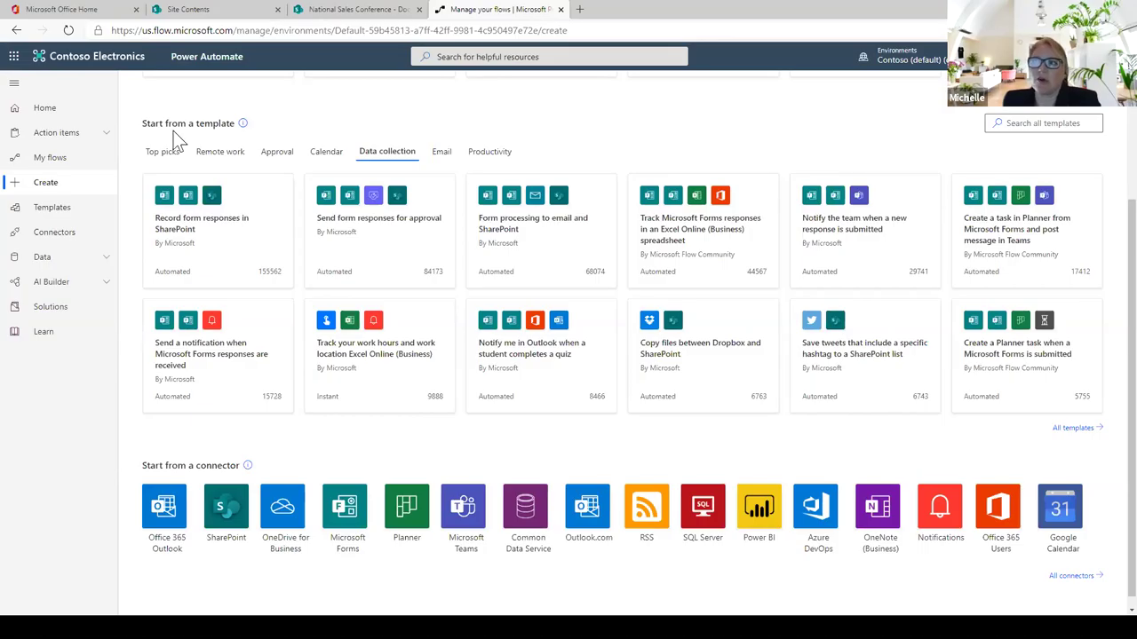
pyautogui.scroll(1, 191, 138)
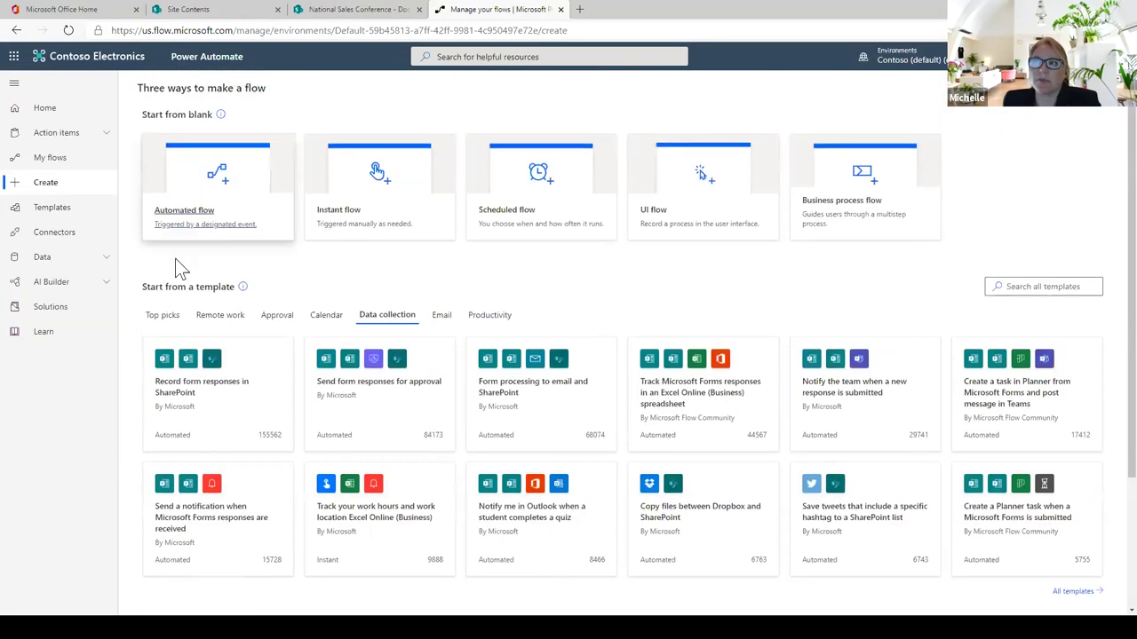
pyautogui.scroll(-2, 248, 182)
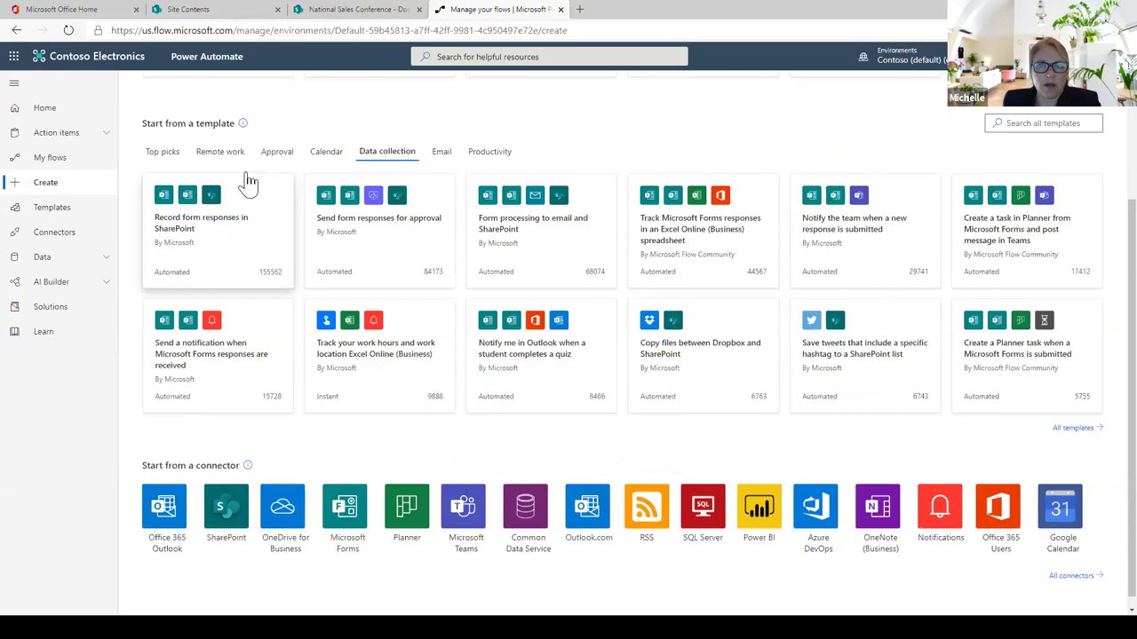
# - Browse the Remote work, Approval, Calendar and Productivity template categories in turn
pyautogui.click(230, 156)
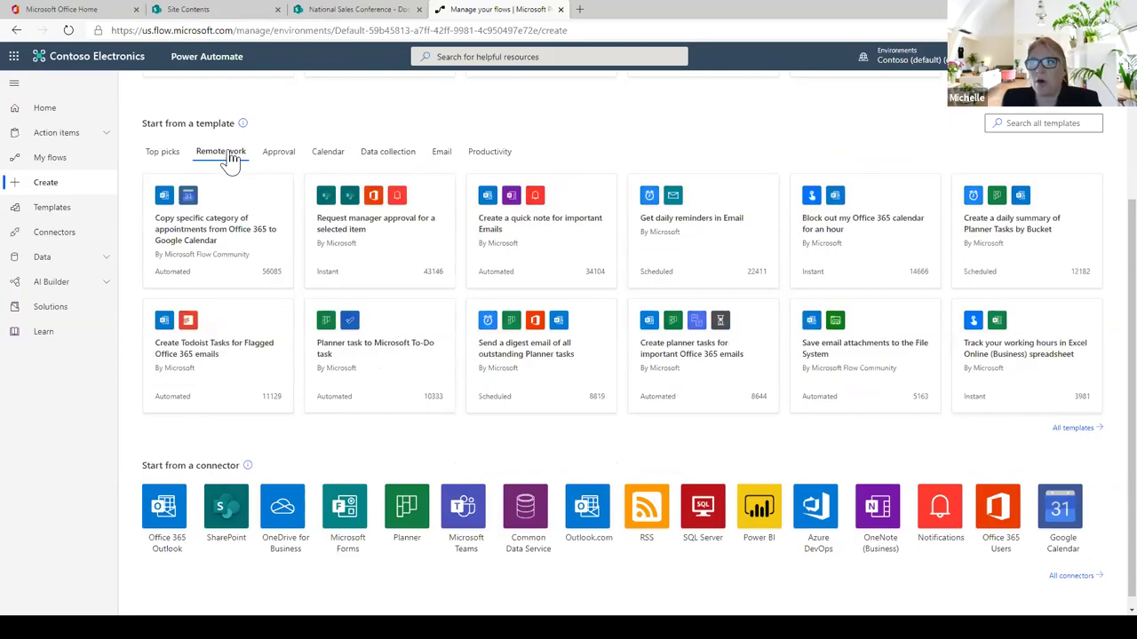
pyautogui.click(289, 161)
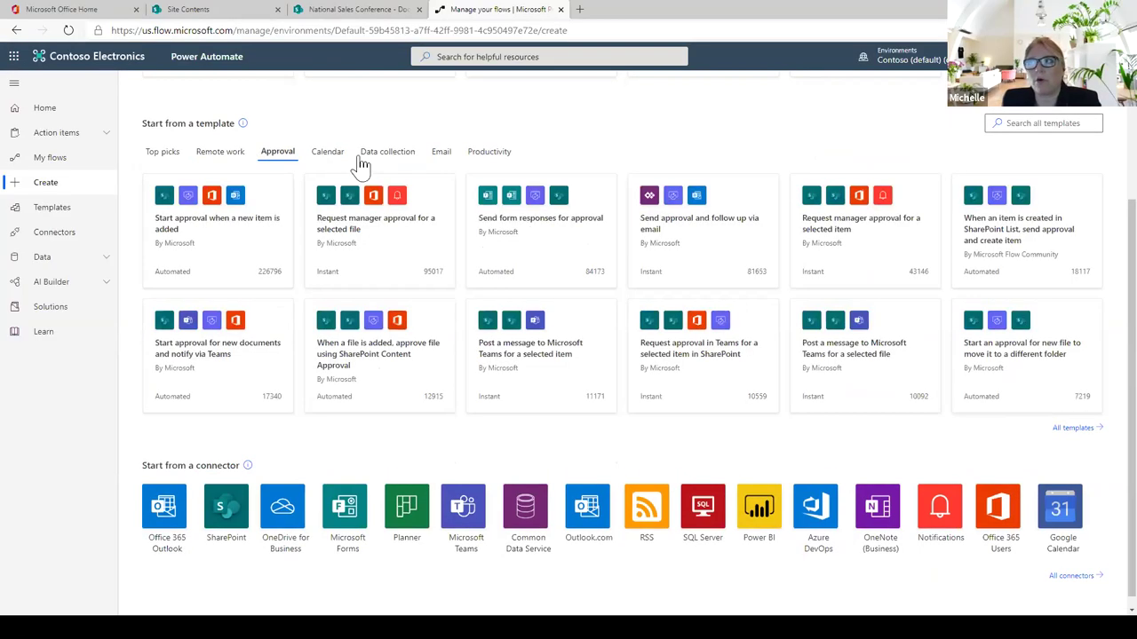
pyautogui.click(330, 158)
pyautogui.click(493, 158)
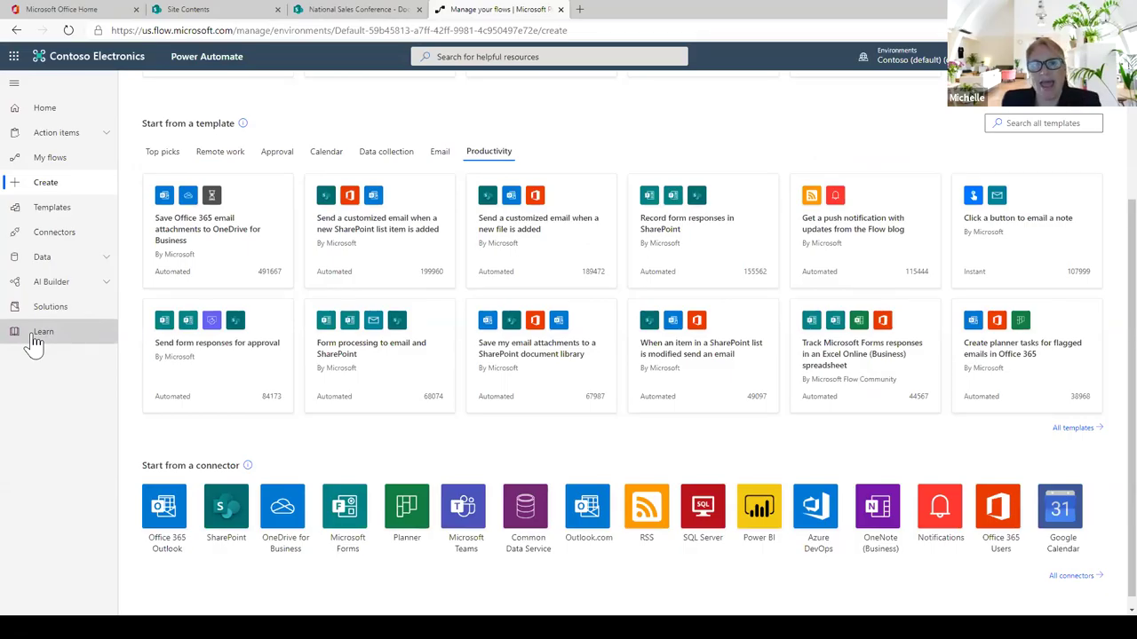
# - Open the Power Automate documentation and read the Button flows article introducing instant flows
pyautogui.click(33, 337)
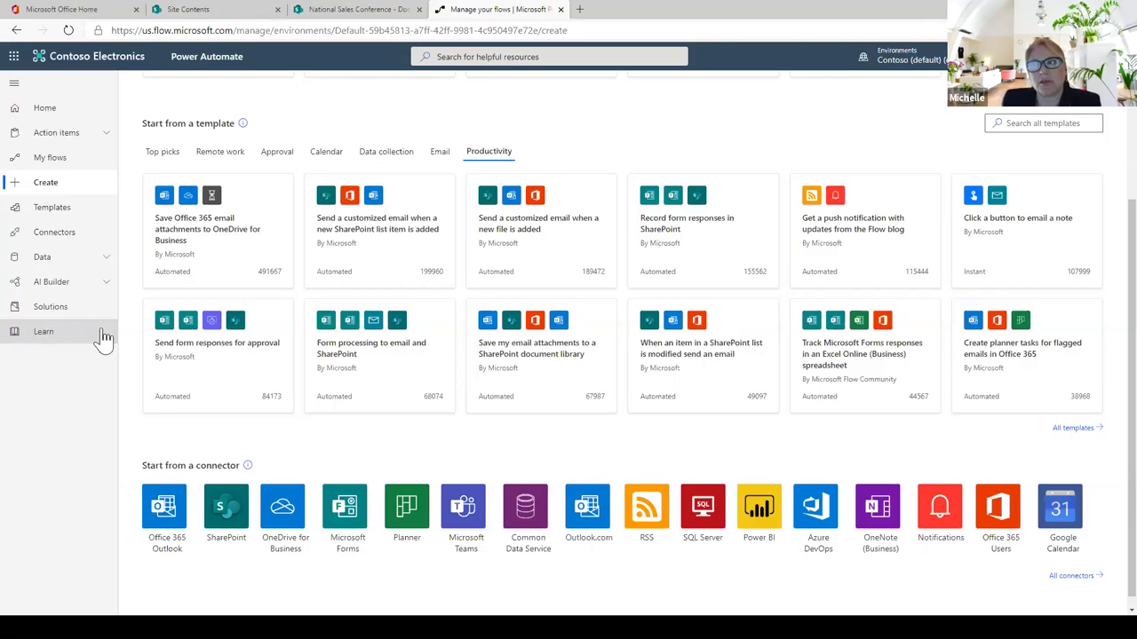
pyautogui.click(47, 340)
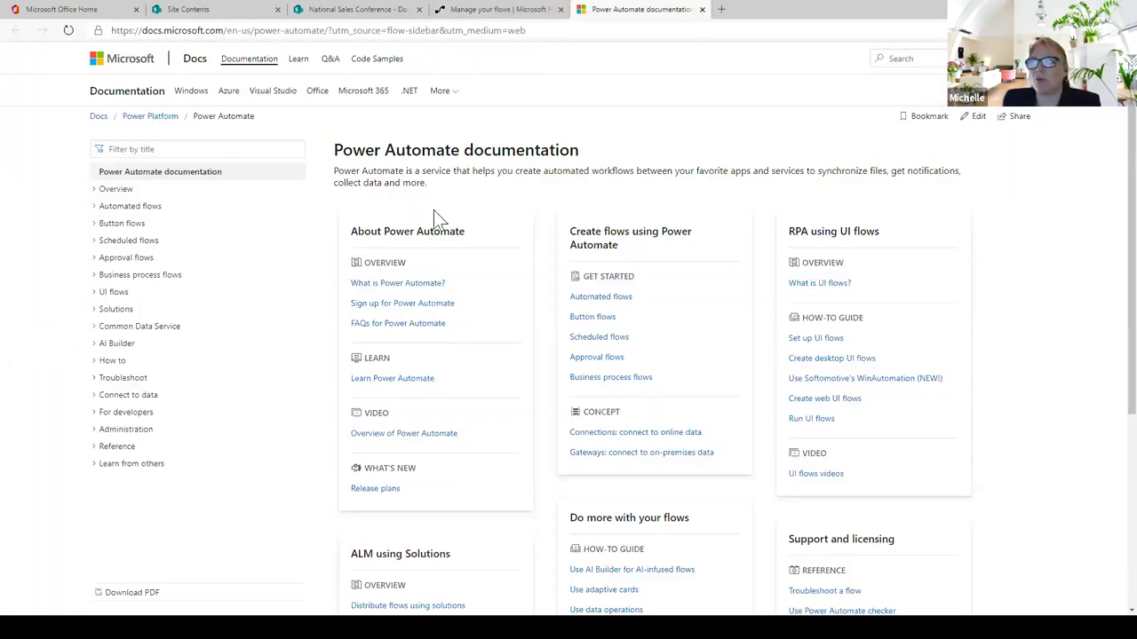
pyautogui.click(610, 321)
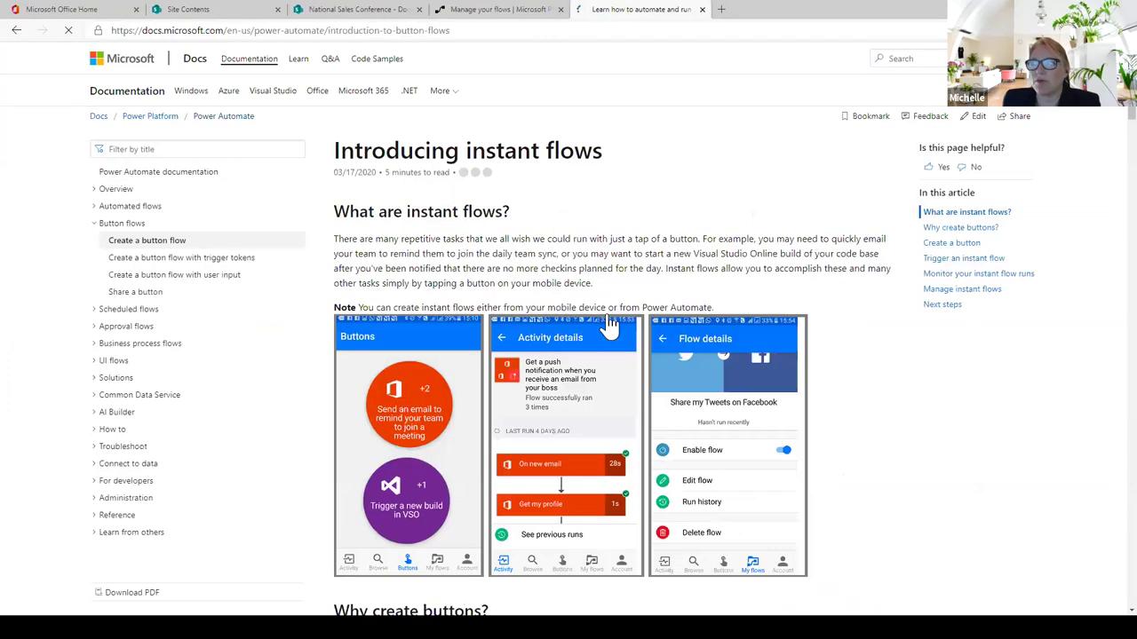
pyautogui.scroll(-1, 473, 254)
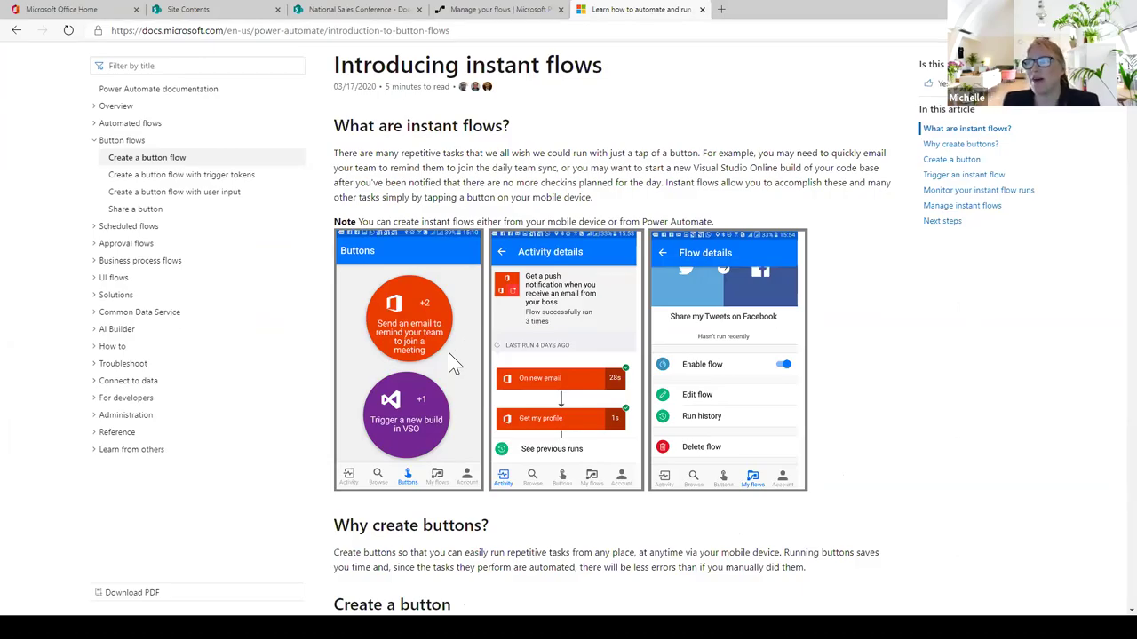
pyautogui.scroll(-1, 449, 352)
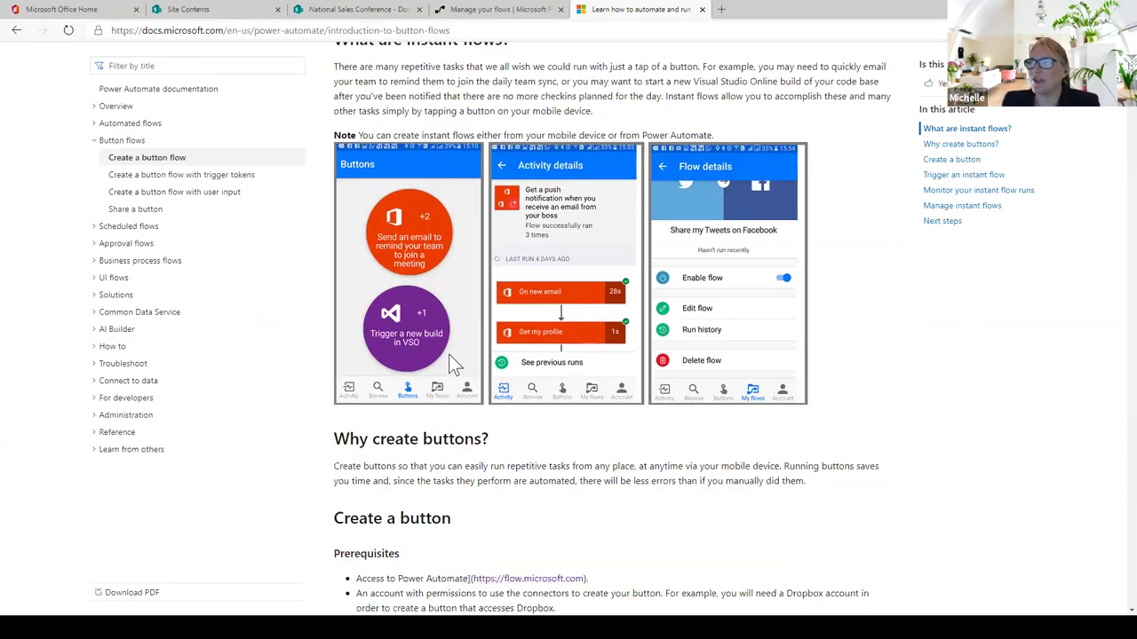
# - Leave the instant flows article for the Power Automate documentation overview, and return to the flow creation page
pyautogui.scroll(1, 448, 355)
pyautogui.scroll(1, 449, 355)
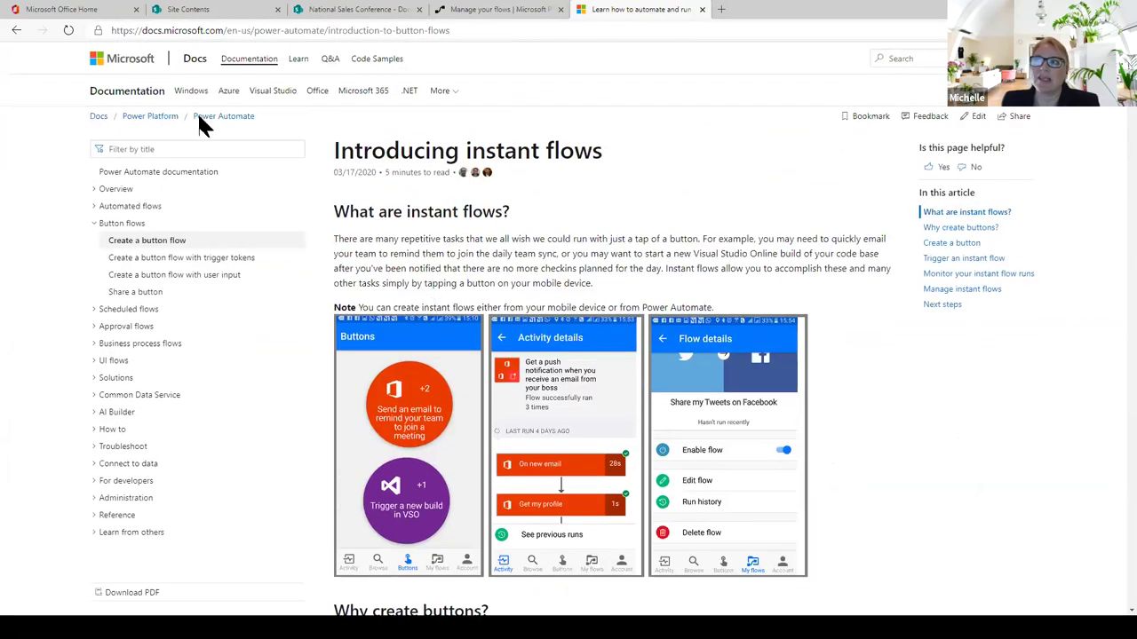
pyautogui.click(15, 31)
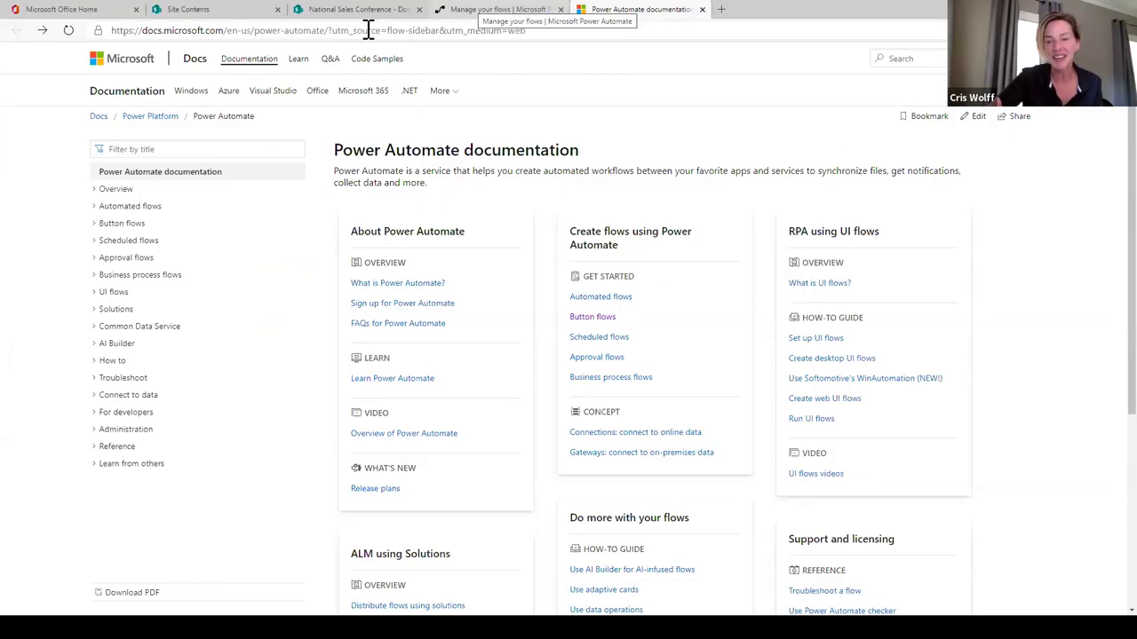
pyautogui.hotkey('ctrl', 'shift', 'Tab')
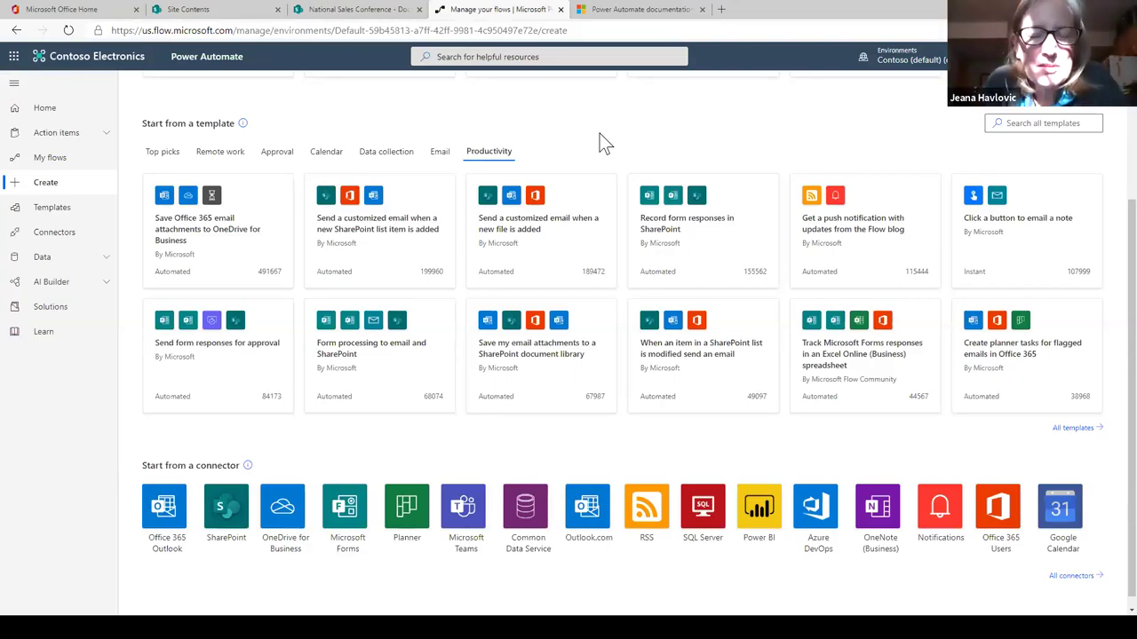
# - Start a flow from the Remote work template "Block out my Office 365 calendar for an hour", accepting its Office 365 Outlook connection
pyautogui.click(214, 153)
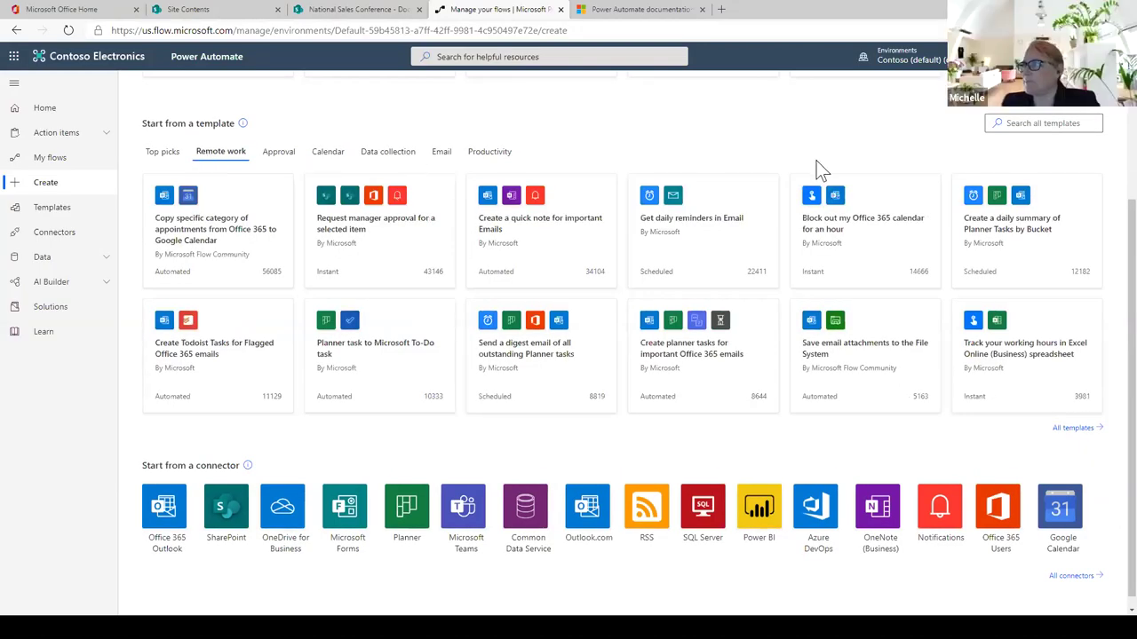
pyautogui.click(874, 254)
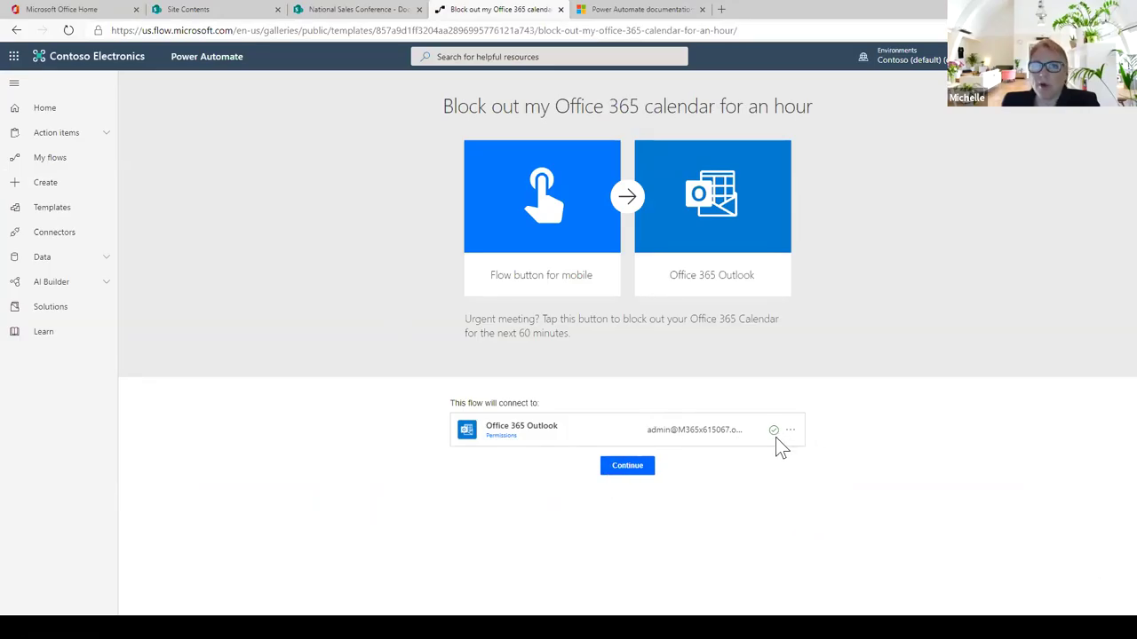
pyautogui.click(630, 468)
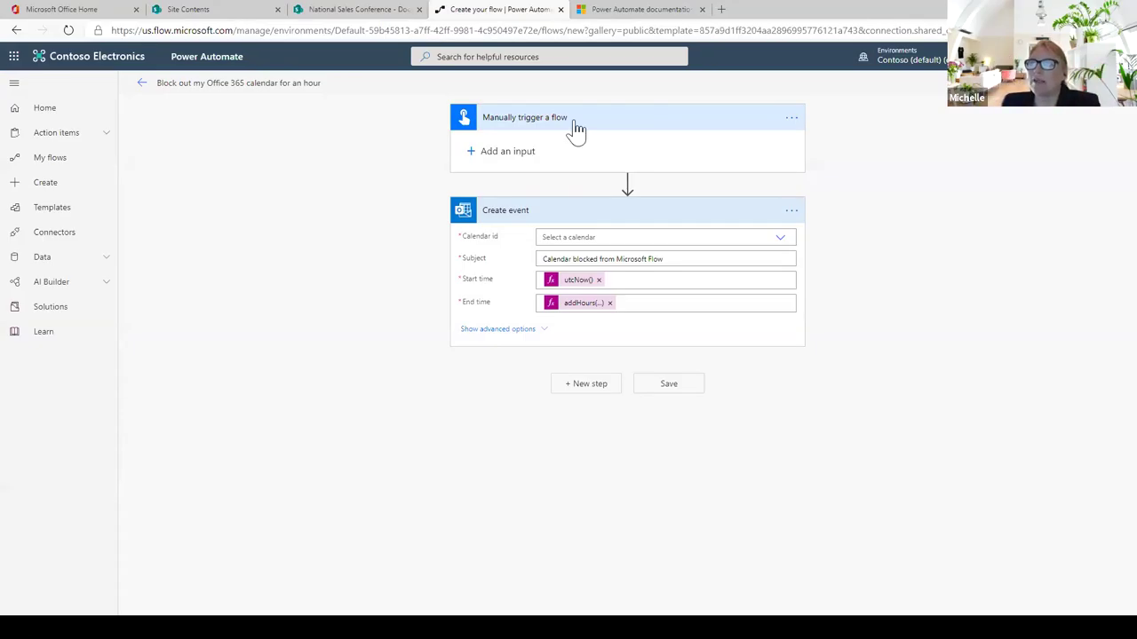
# - Set the Create event action's calendar id to Calendar and save the flow
pyautogui.click(782, 240)
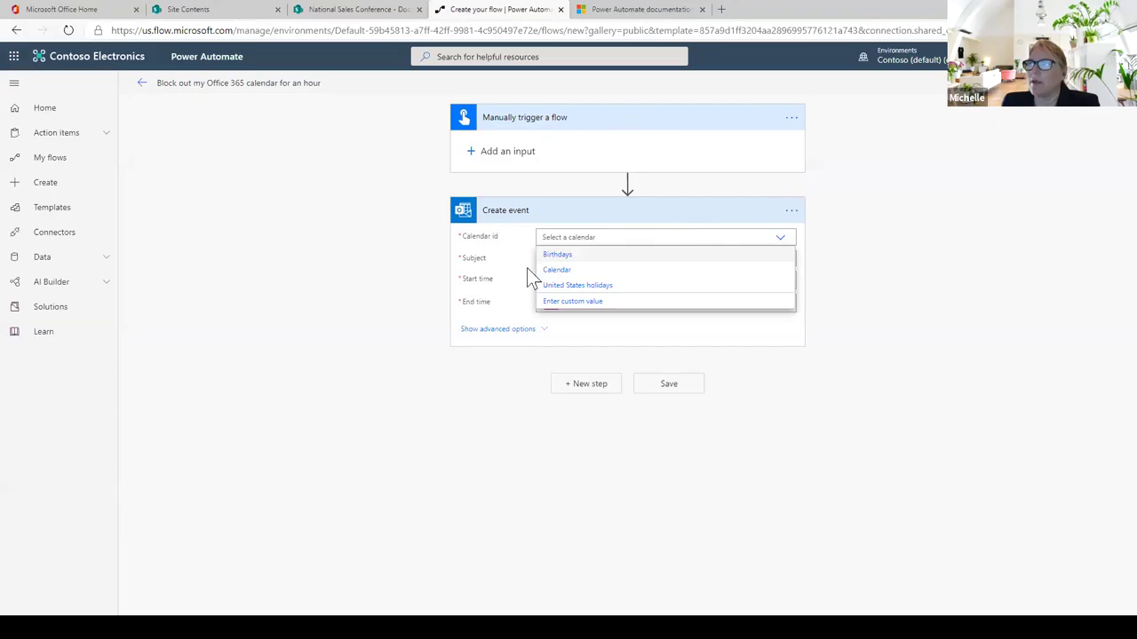
pyautogui.click(557, 270)
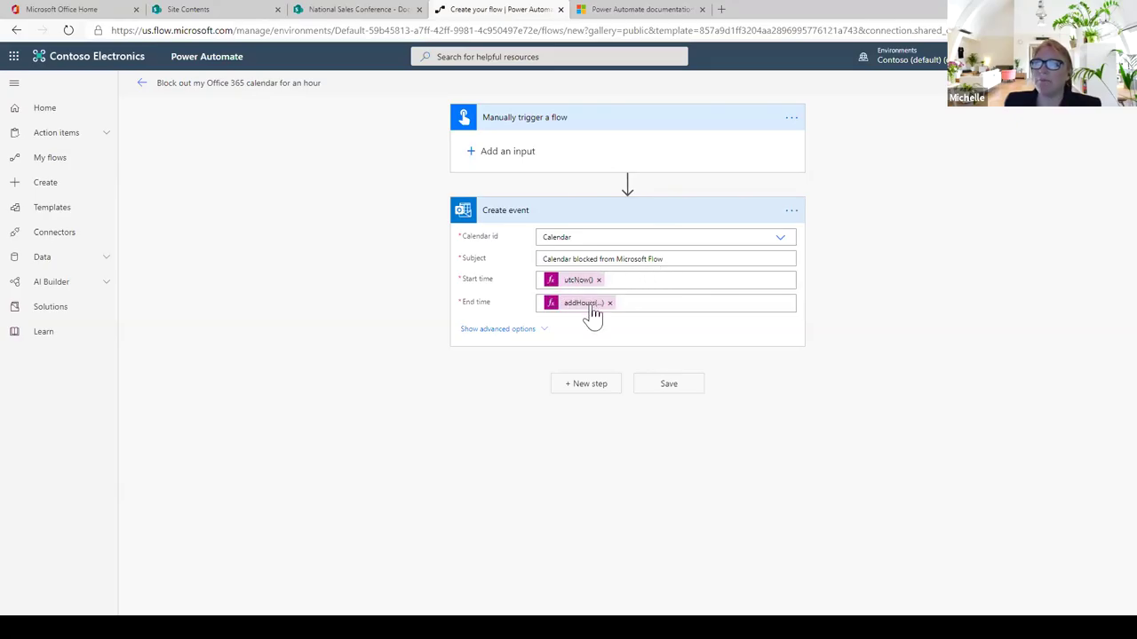
pyautogui.click(666, 385)
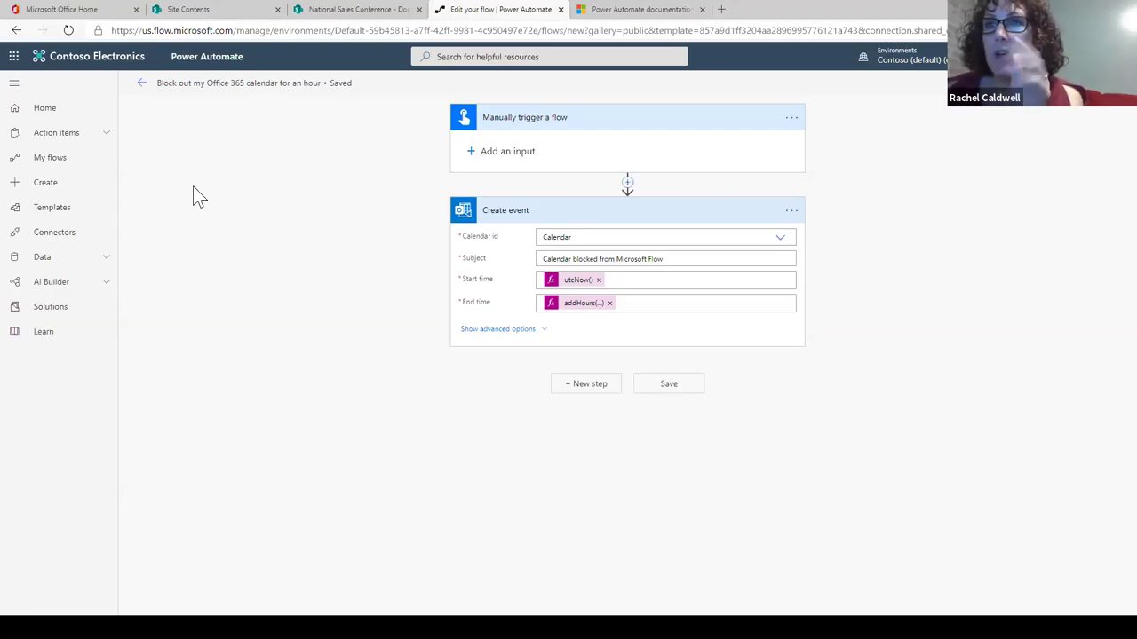
# - Review the details page of the calendar-blocking flow and return to the list of flows
pyautogui.click(142, 86)
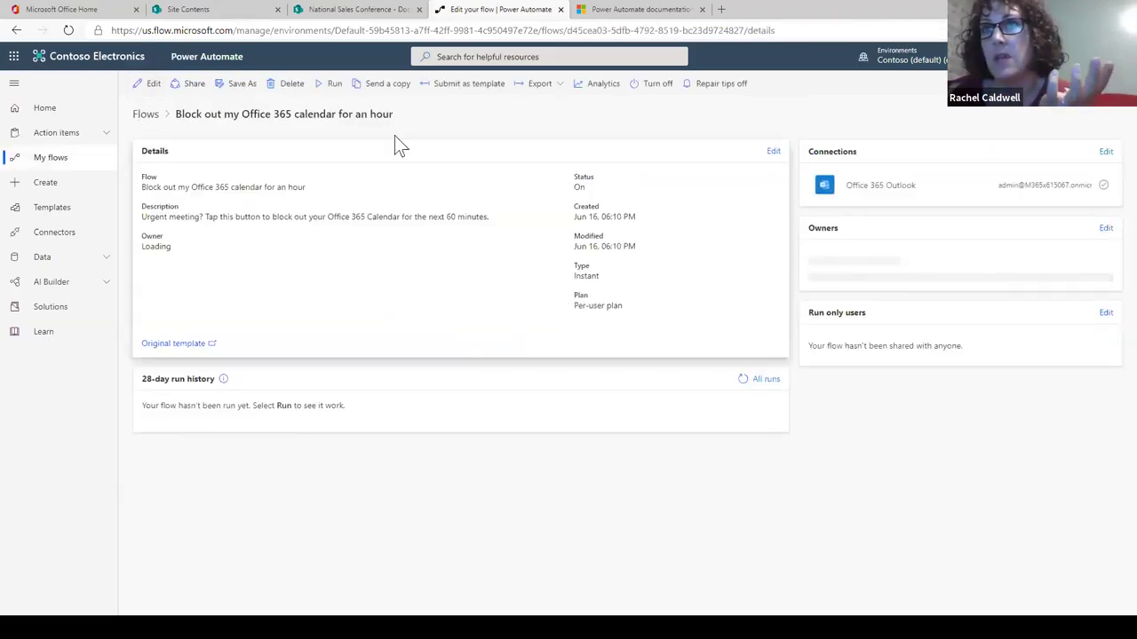
pyautogui.click(145, 114)
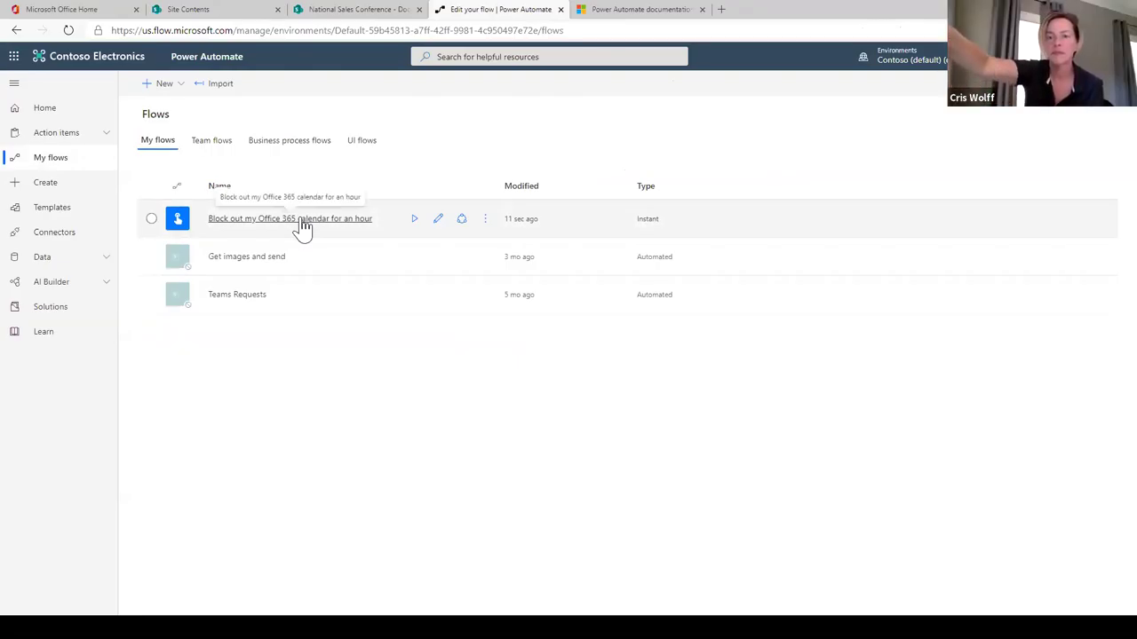
pyautogui.click(303, 222)
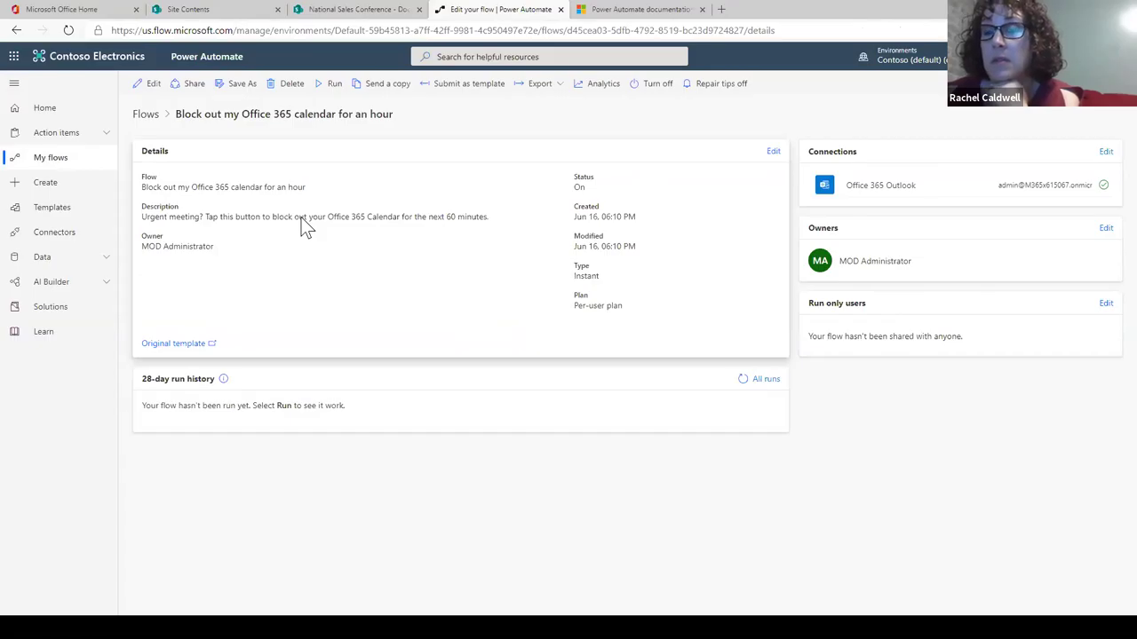
pyautogui.click(145, 116)
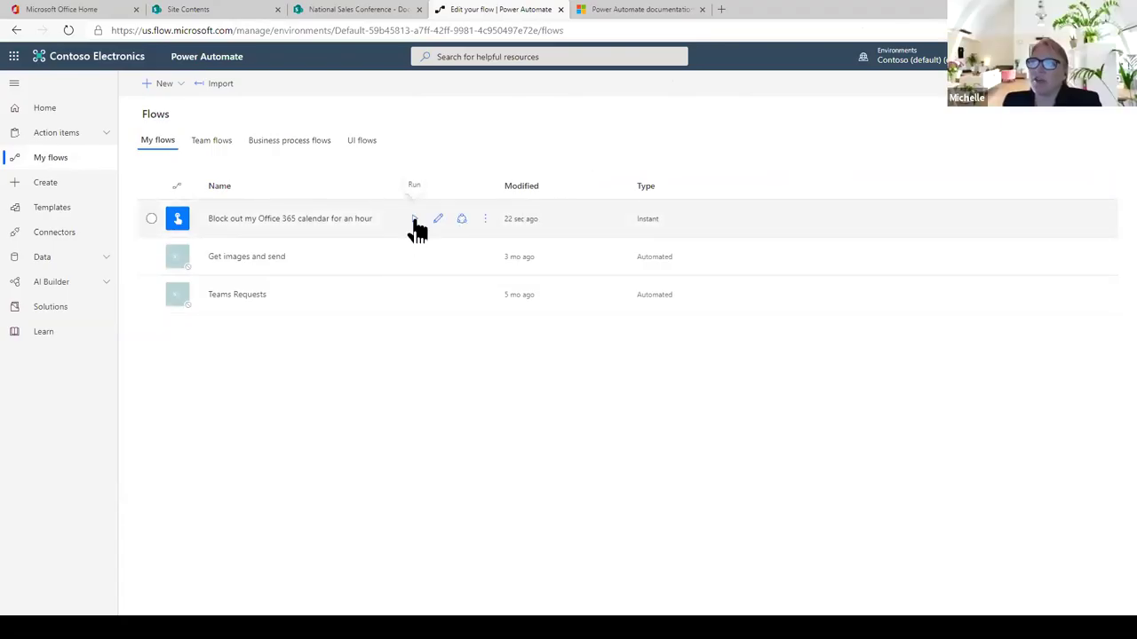
# - Look through the commands available for the calendar-blocking flow, including its export formats
pyautogui.click(485, 223)
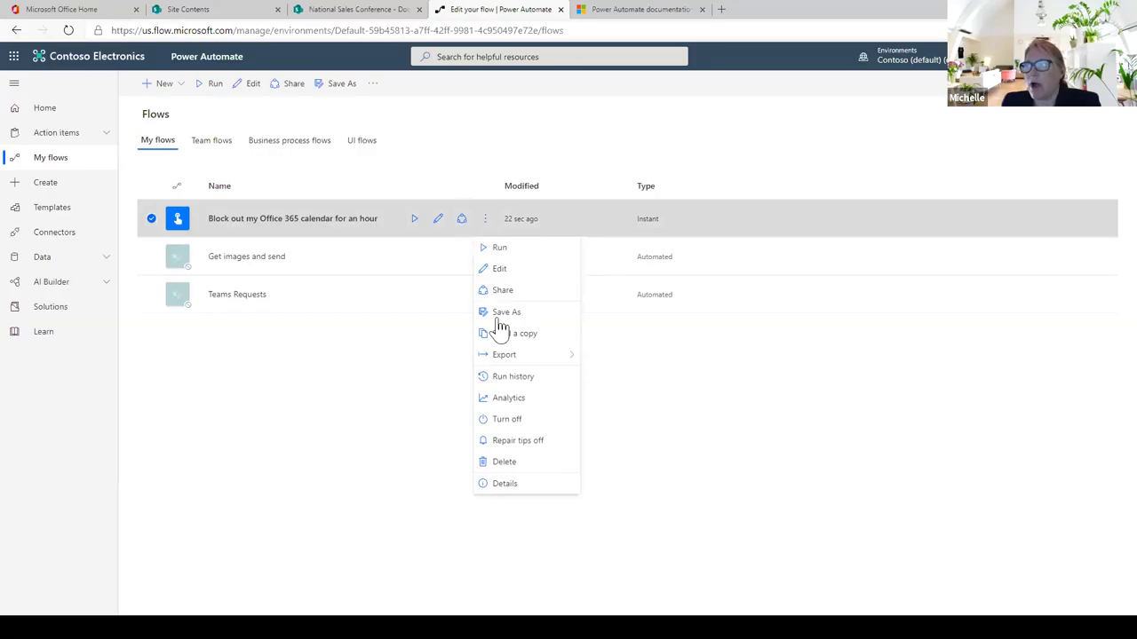
pyautogui.moveTo(504, 360)
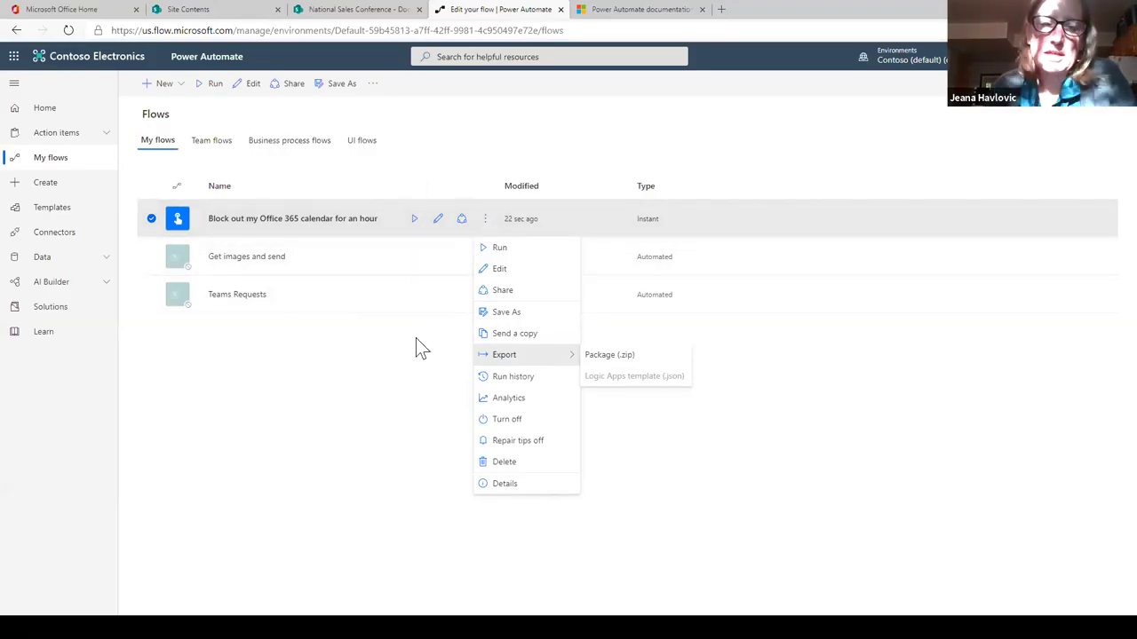
pyautogui.click(416, 338)
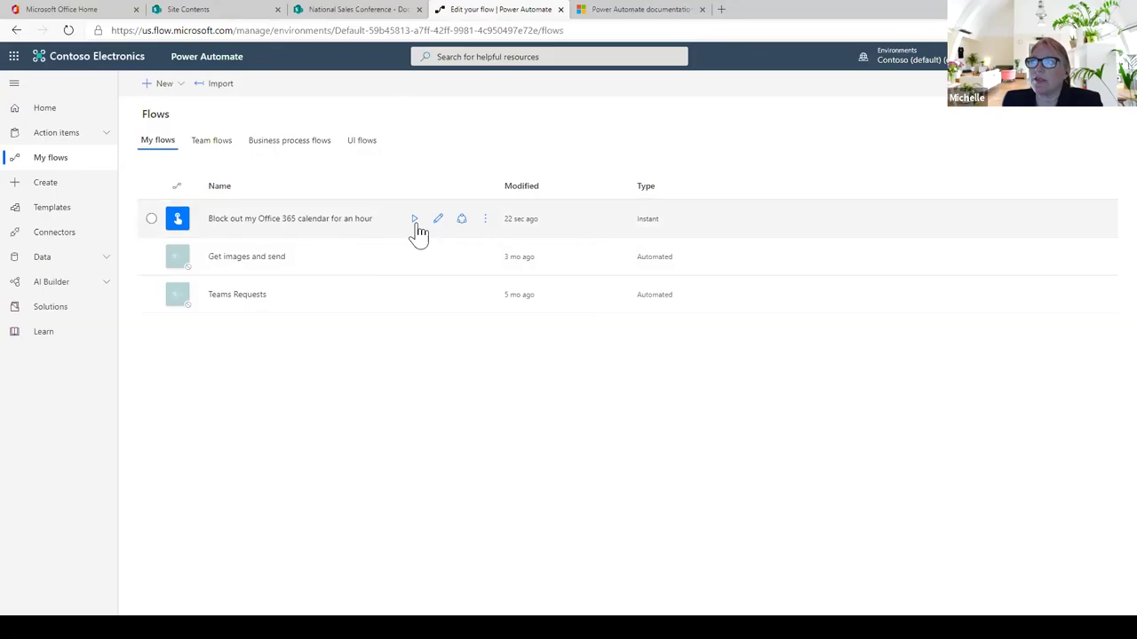
# - Begin running the "Block out my Office 365 calendar for an hour" flow and continue with its Office 365 Outlook connection
pyautogui.click(414, 221)
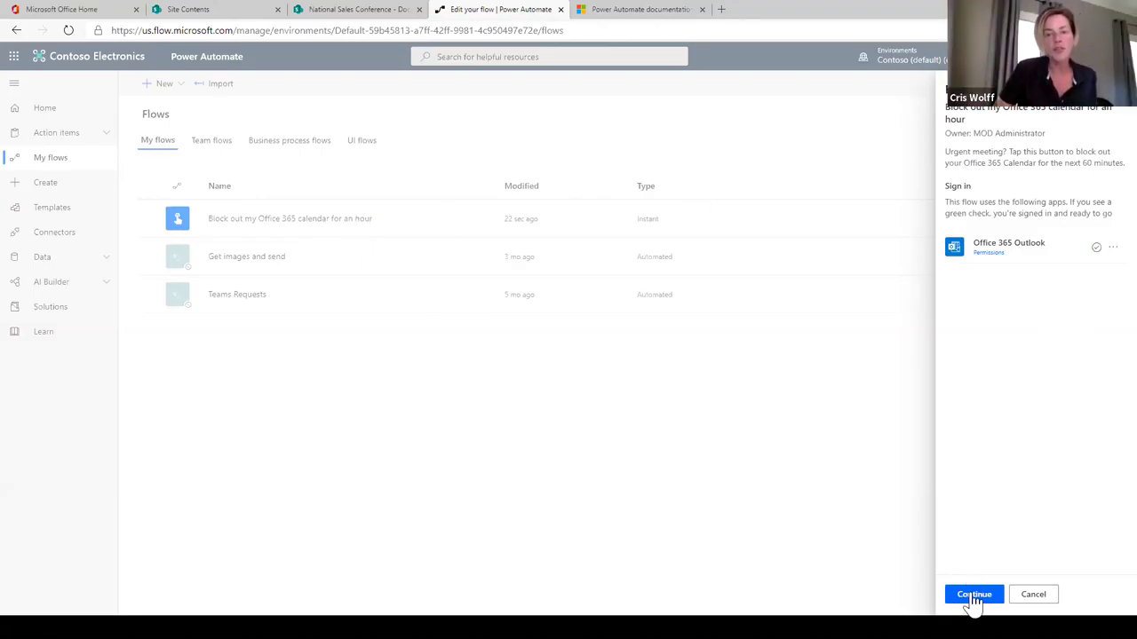
pyautogui.click(974, 594)
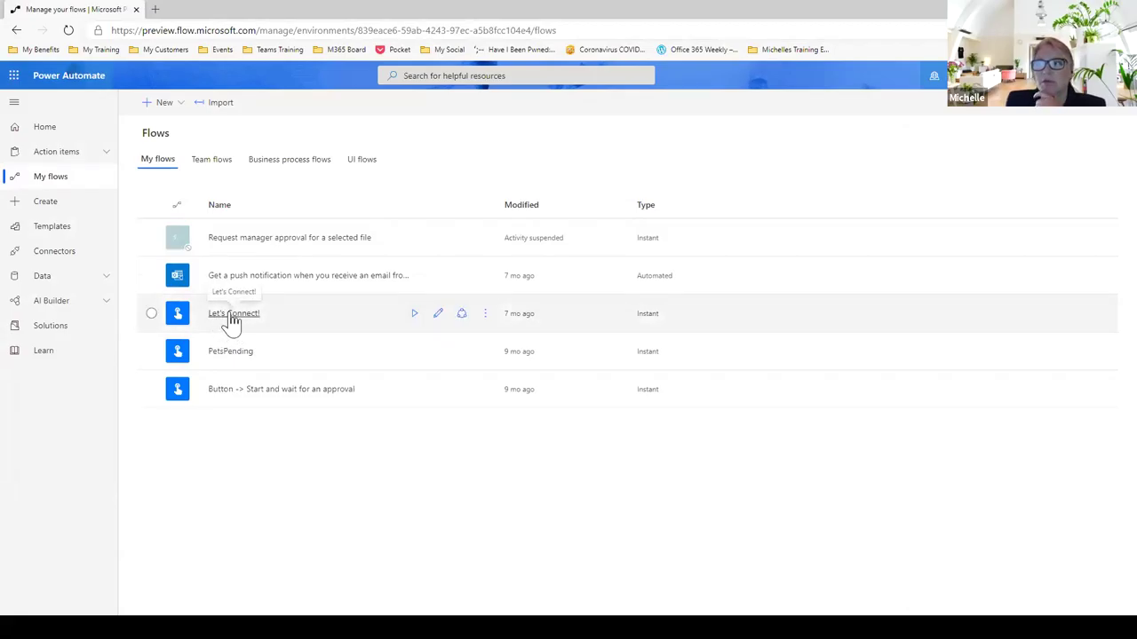
# - Open the "Let's Connect!" flow for editing and expand its manual trigger and its Send an email (V2) action
pyautogui.click(231, 315)
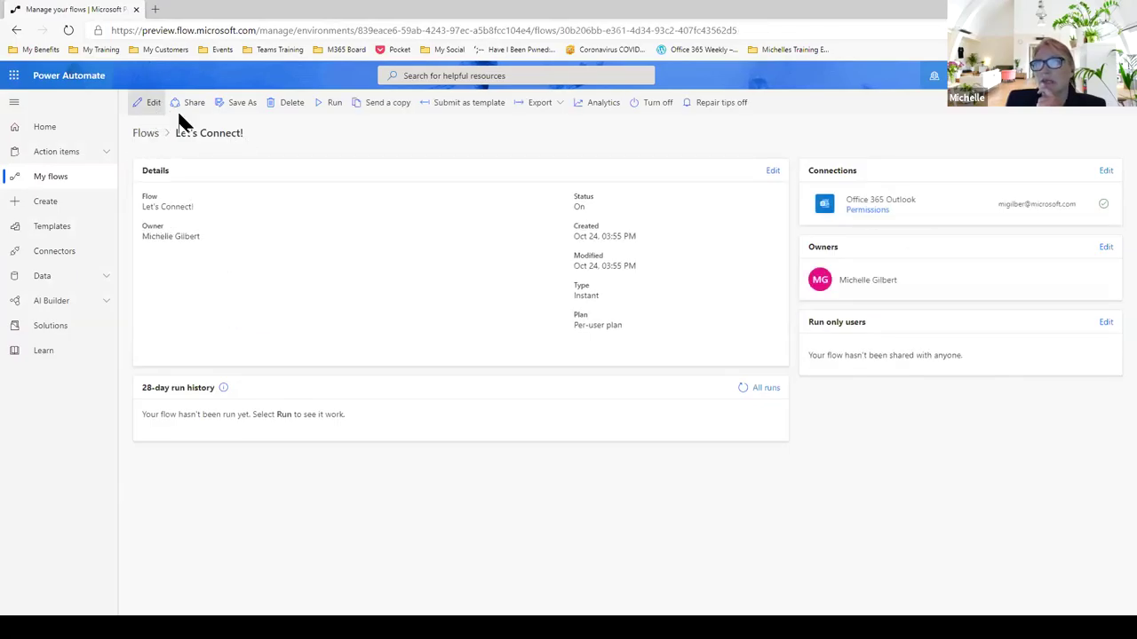
pyautogui.click(151, 103)
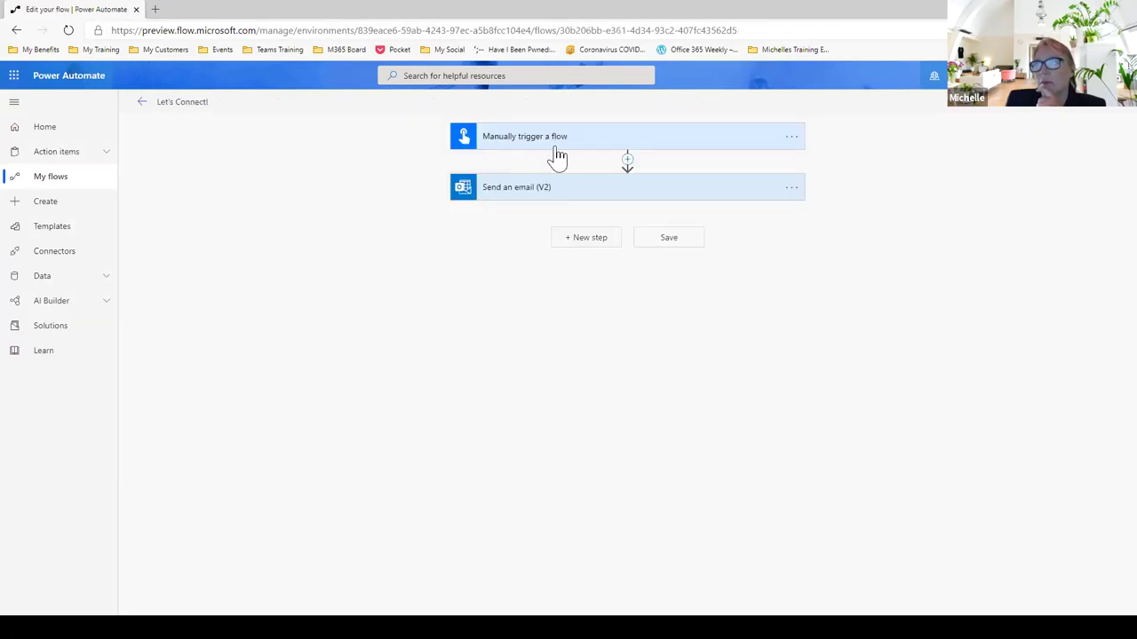
pyautogui.click(555, 145)
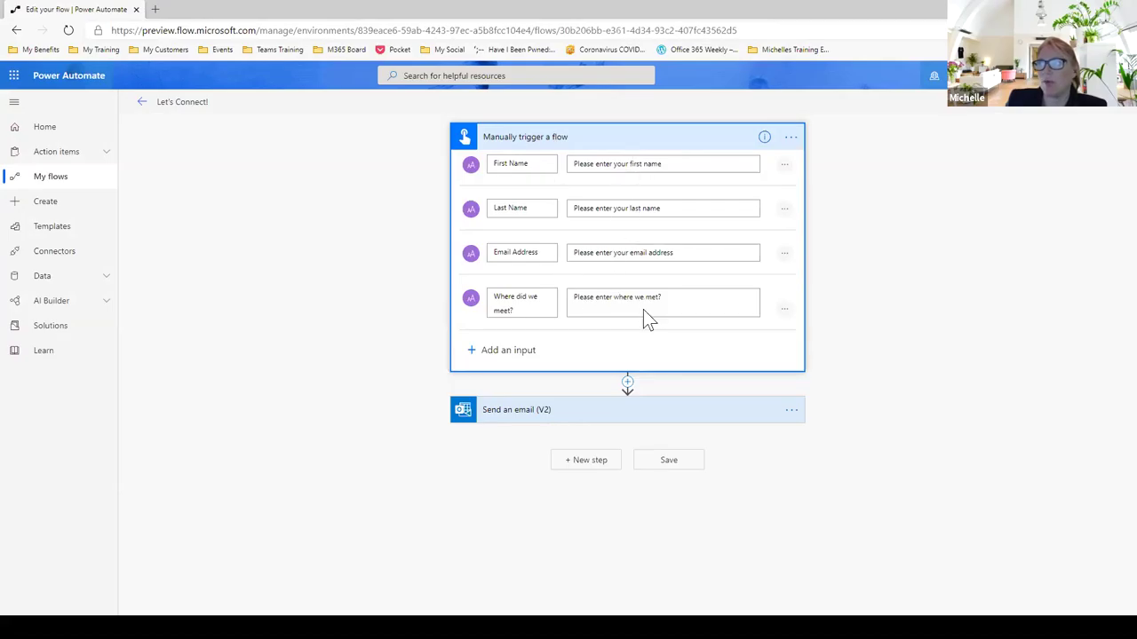
pyautogui.click(495, 418)
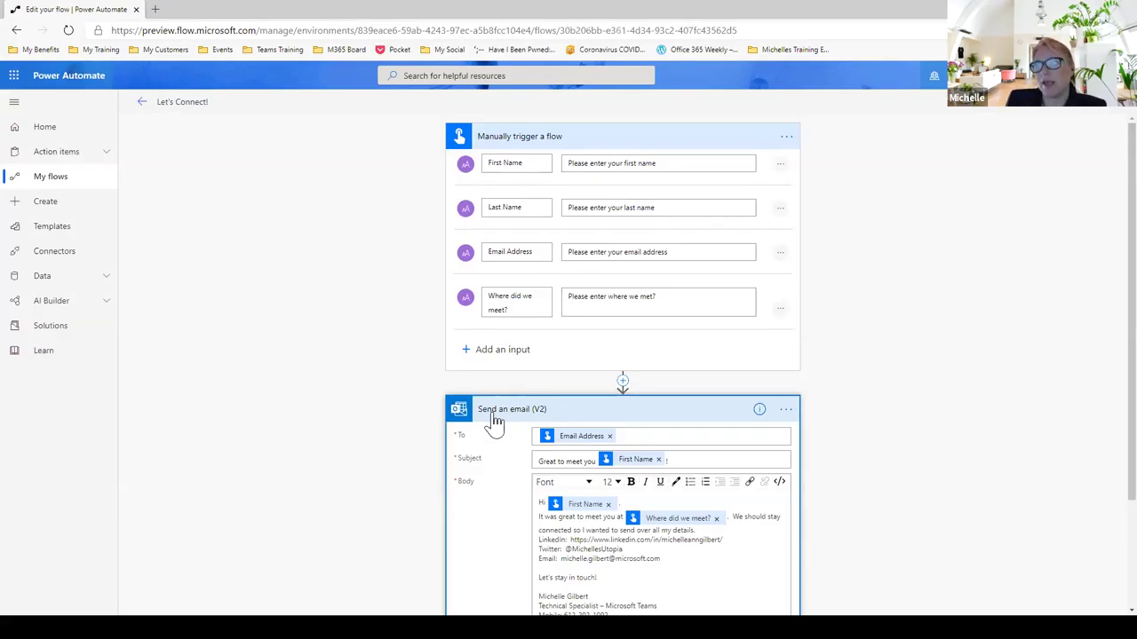
# - Examine how the manual trigger's inputs are used in the recipient, subject and body of the Send an email (V2) action
pyautogui.scroll(-1, 493, 419)
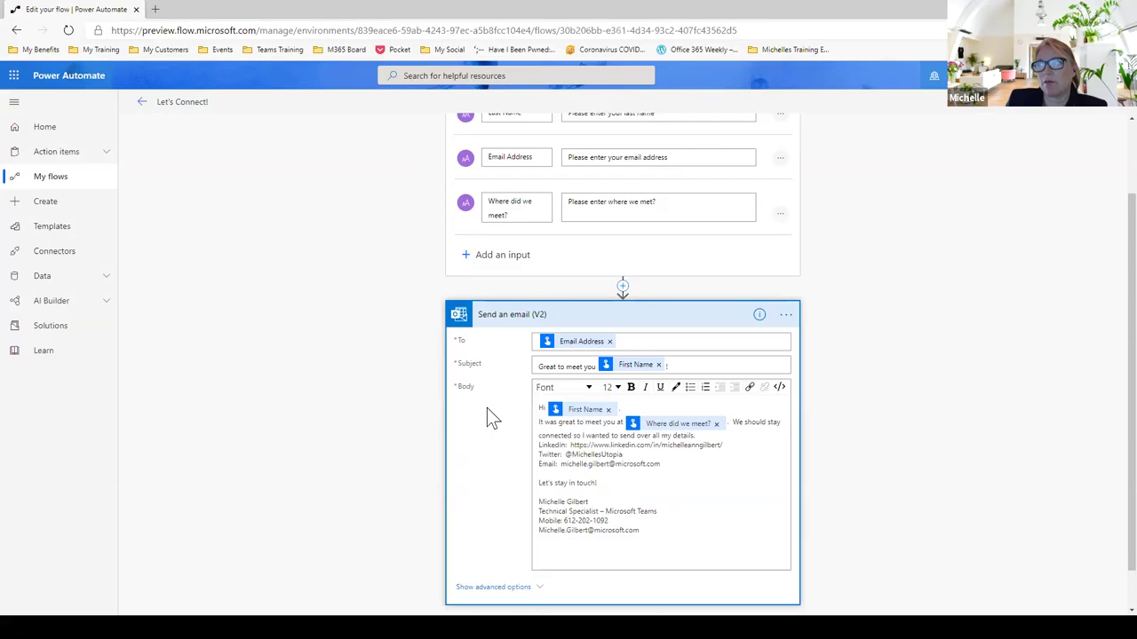
pyautogui.scroll(-1, 488, 417)
pyautogui.scroll(1, 596, 201)
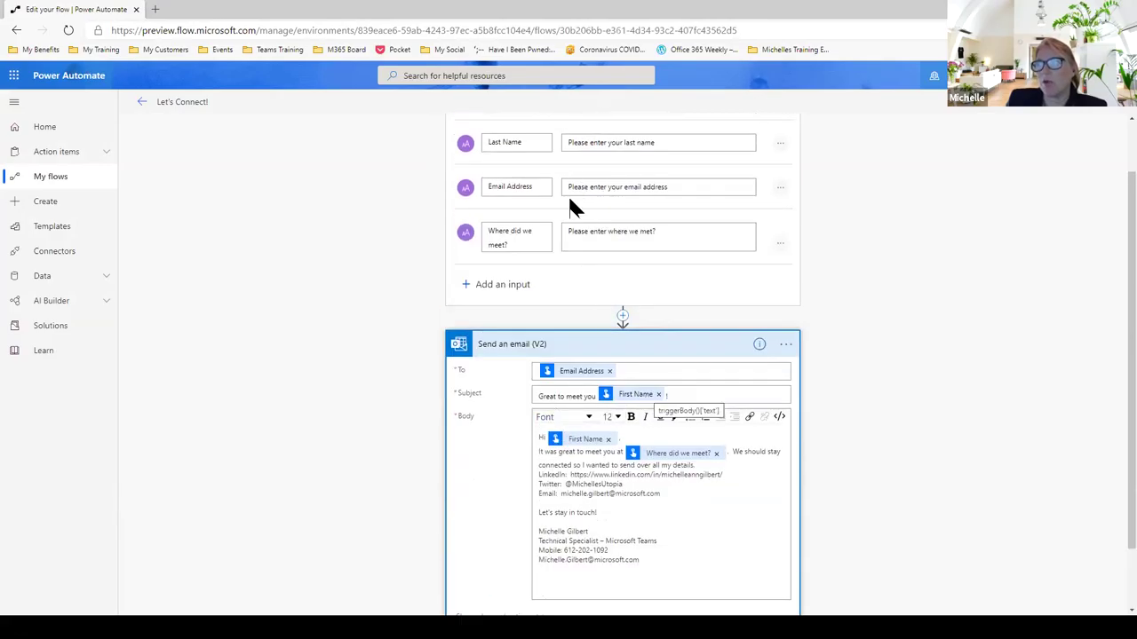
pyautogui.scroll(1, 568, 194)
pyautogui.scroll(-2, 577, 242)
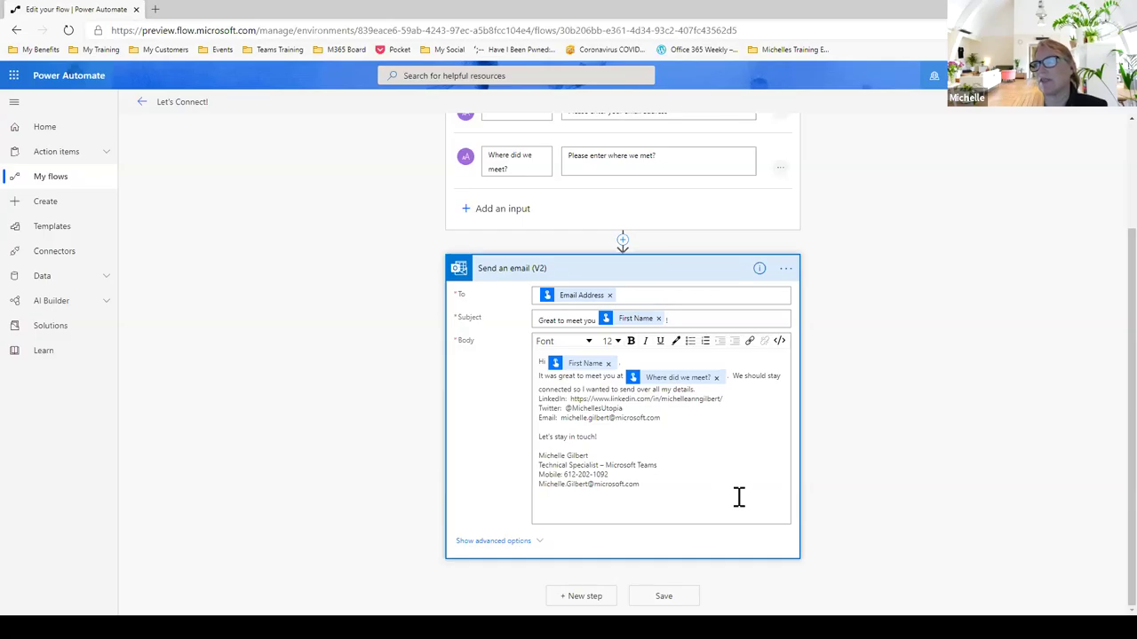
pyautogui.scroll(2, 739, 498)
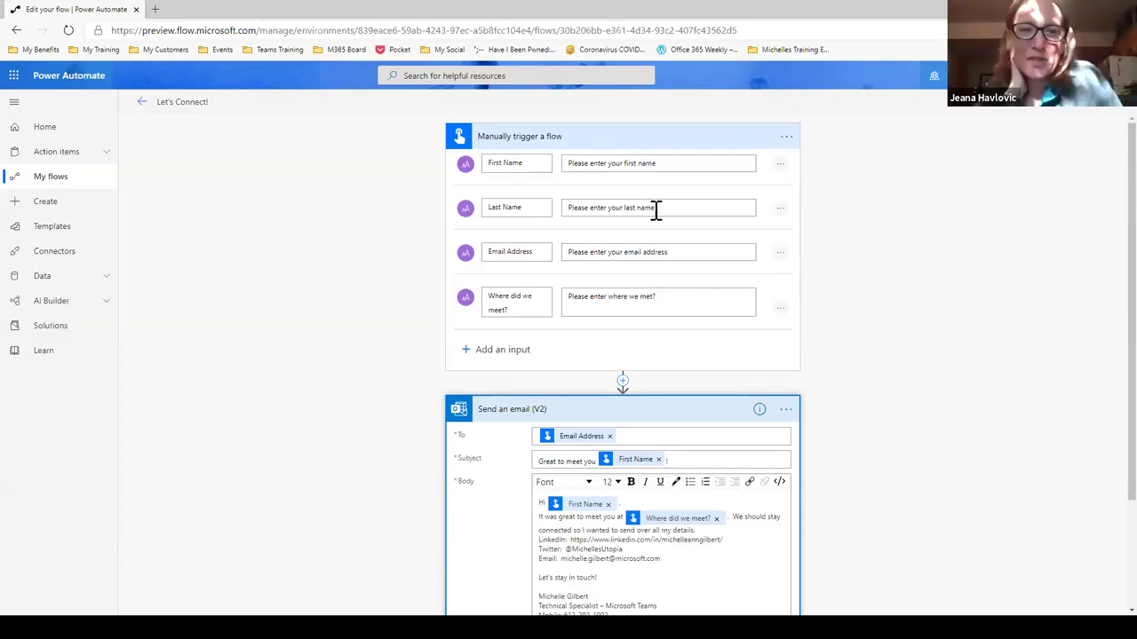
pyautogui.scroll(-2, 654, 210)
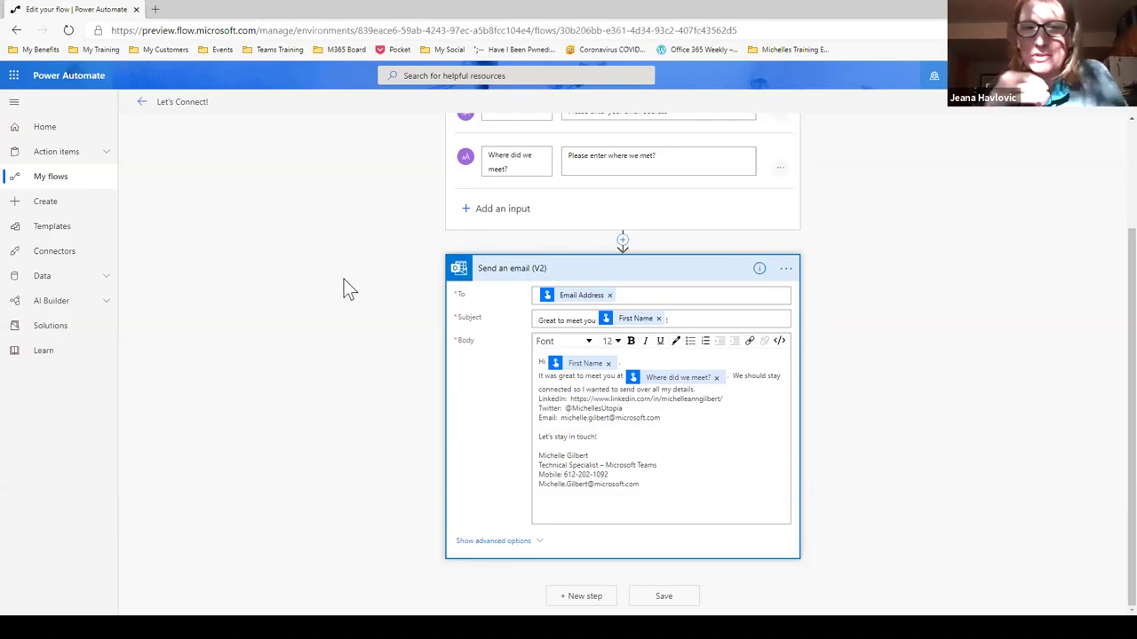
pyautogui.scroll(1, 340, 288)
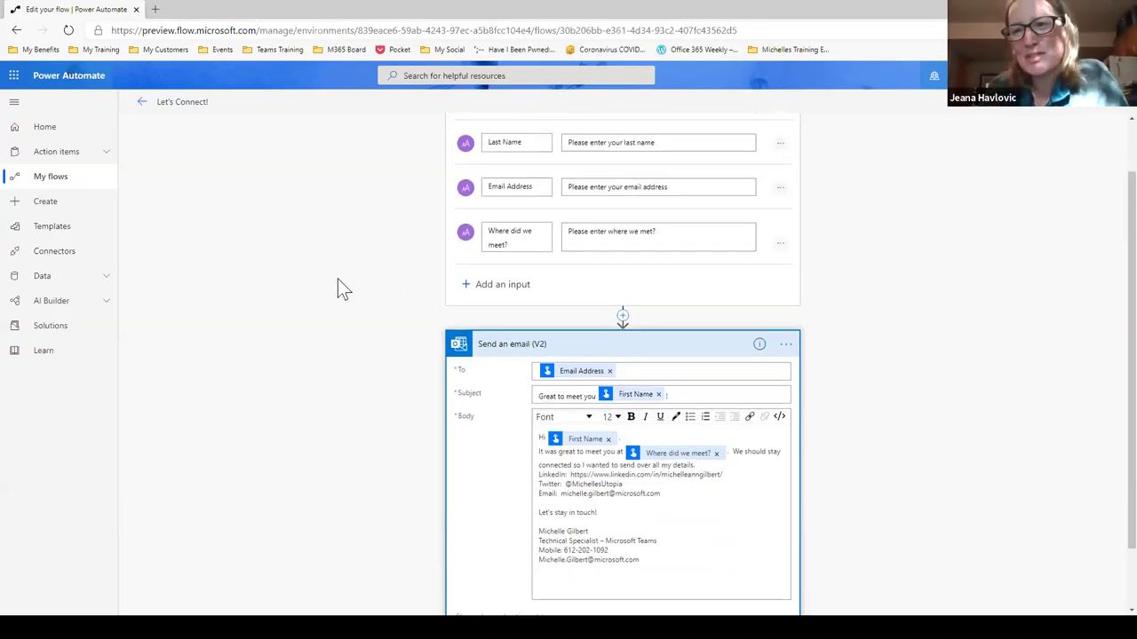
pyautogui.scroll(1, 338, 280)
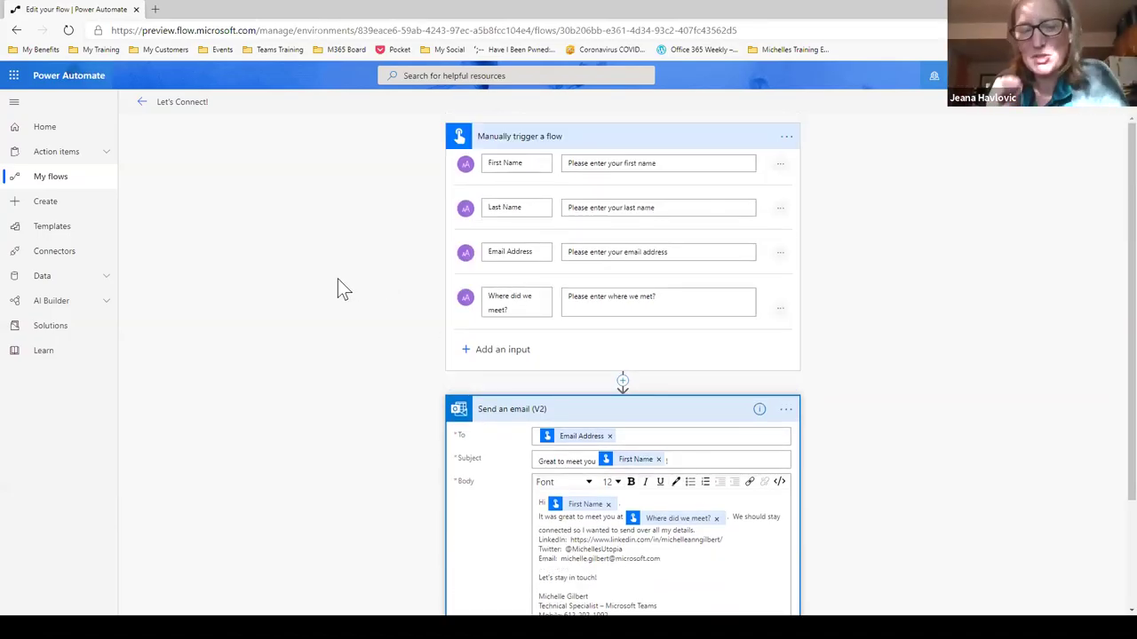